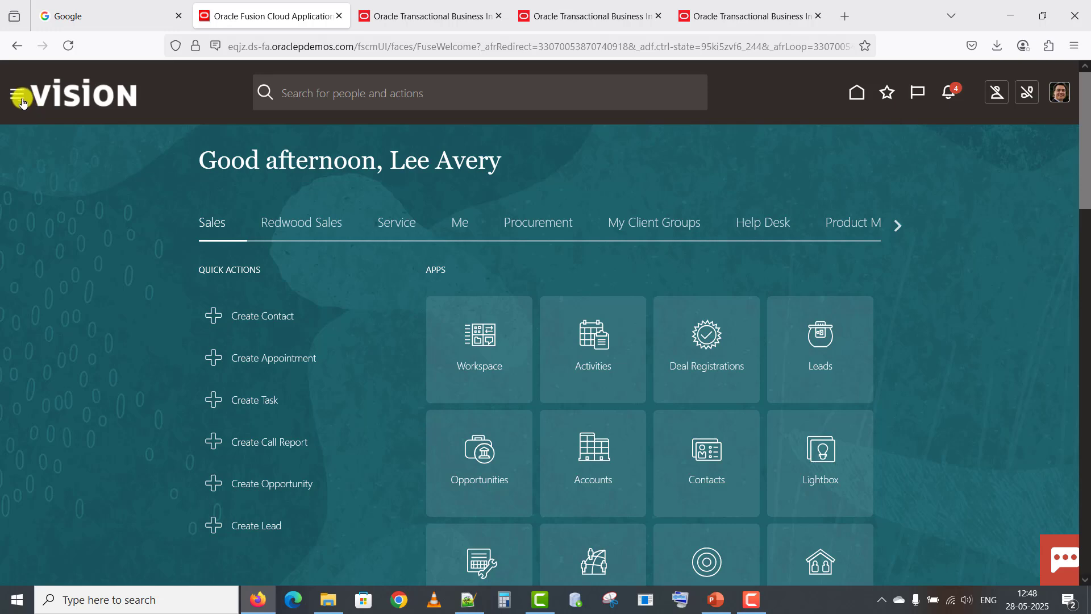
Step: Open Reports and Analytics from the Tools group and browse the BI catalog
click(17, 97)
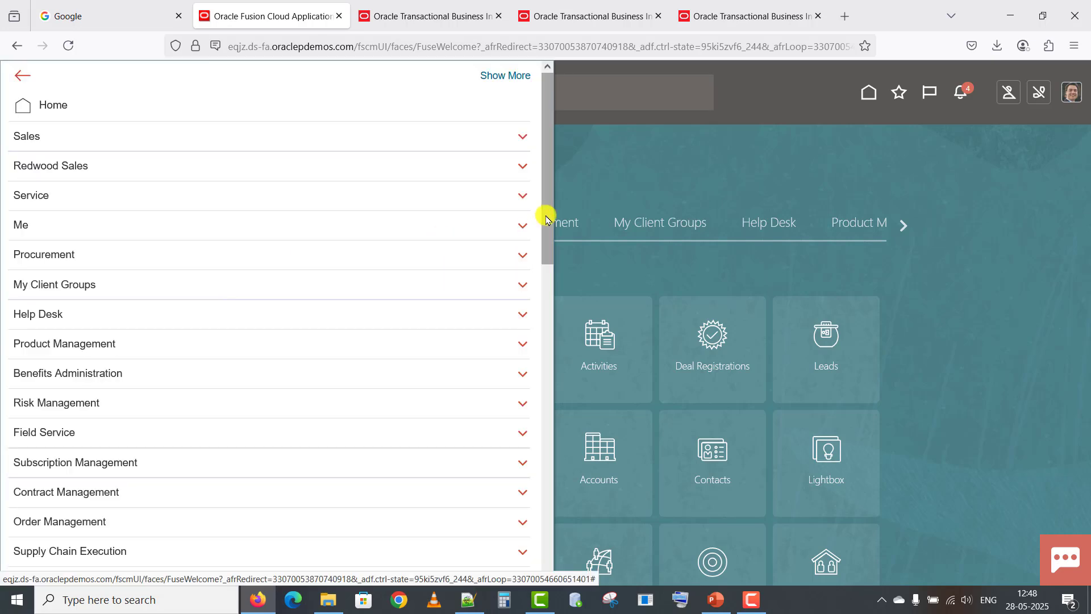
drag(546, 214, 537, 482)
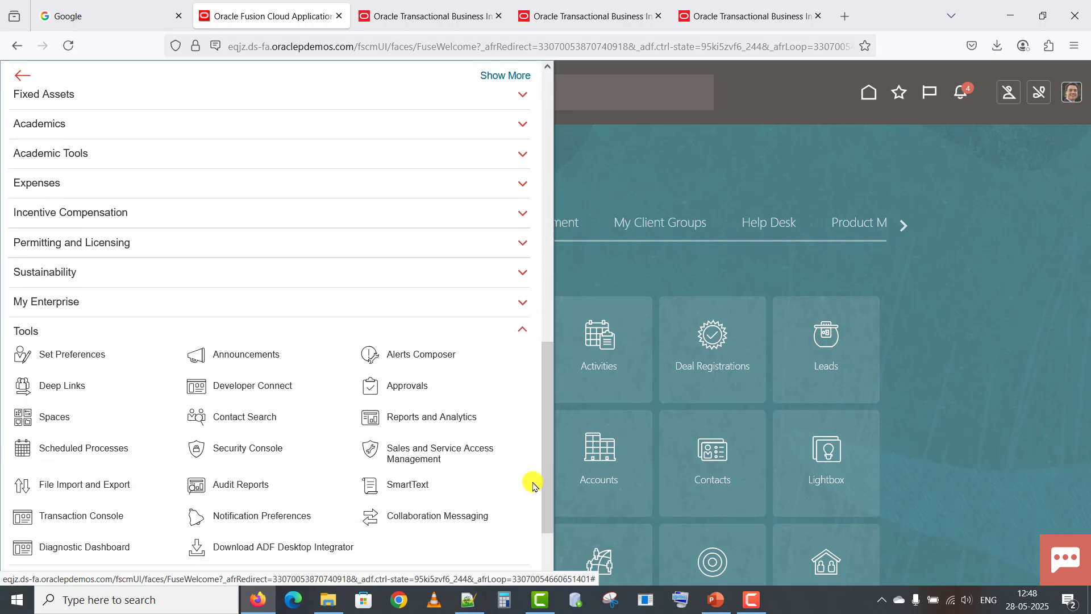
click(428, 419)
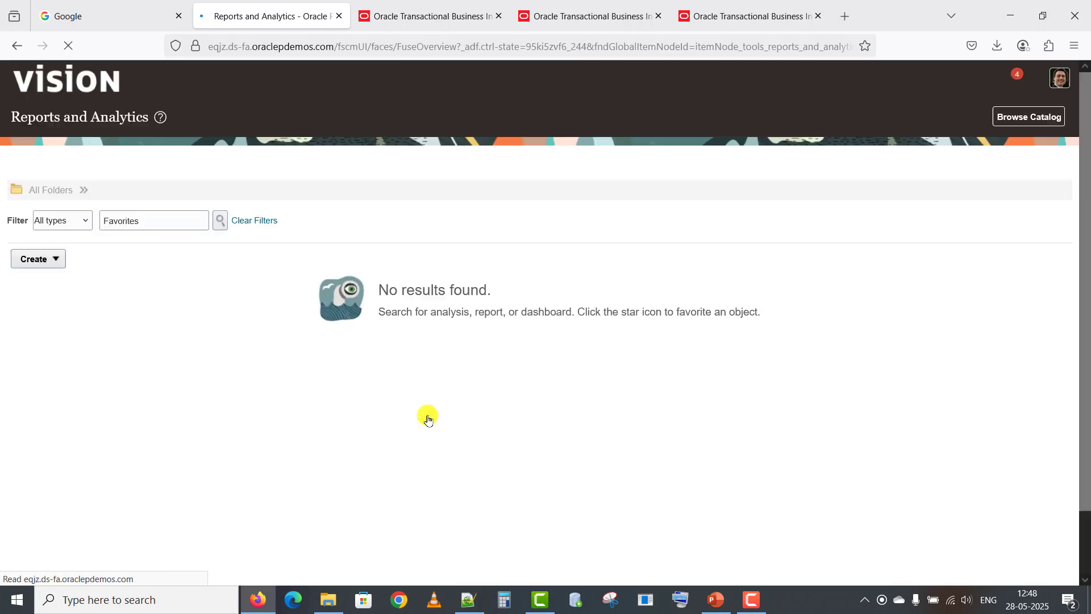
click(1020, 124)
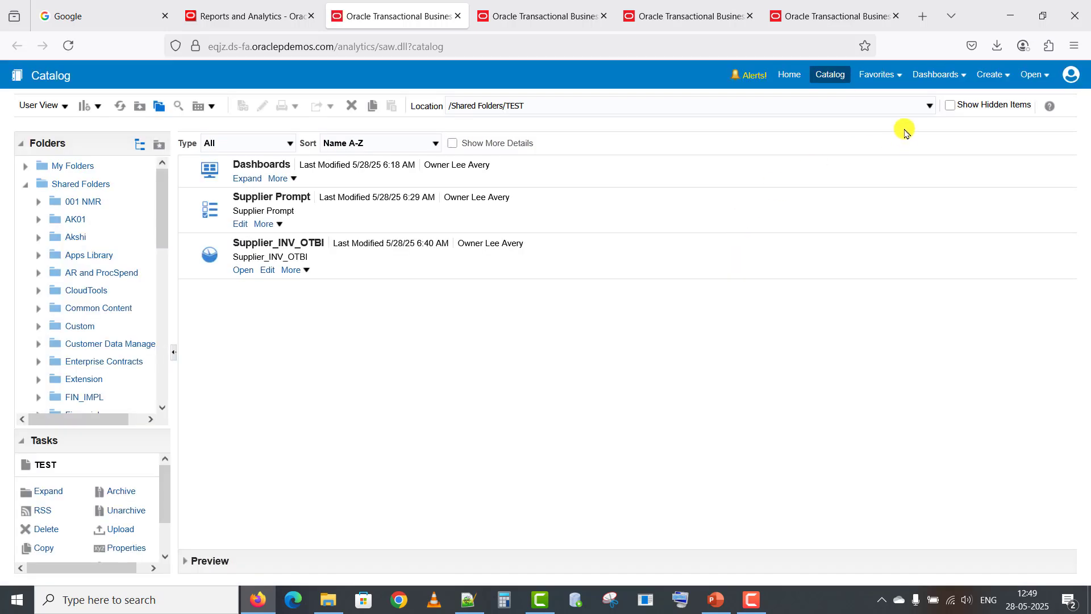
Step: Create a new analysis, searching the subject areas for "payable" and choosing Payables Invoices - Transactions Real Time
click(937, 75)
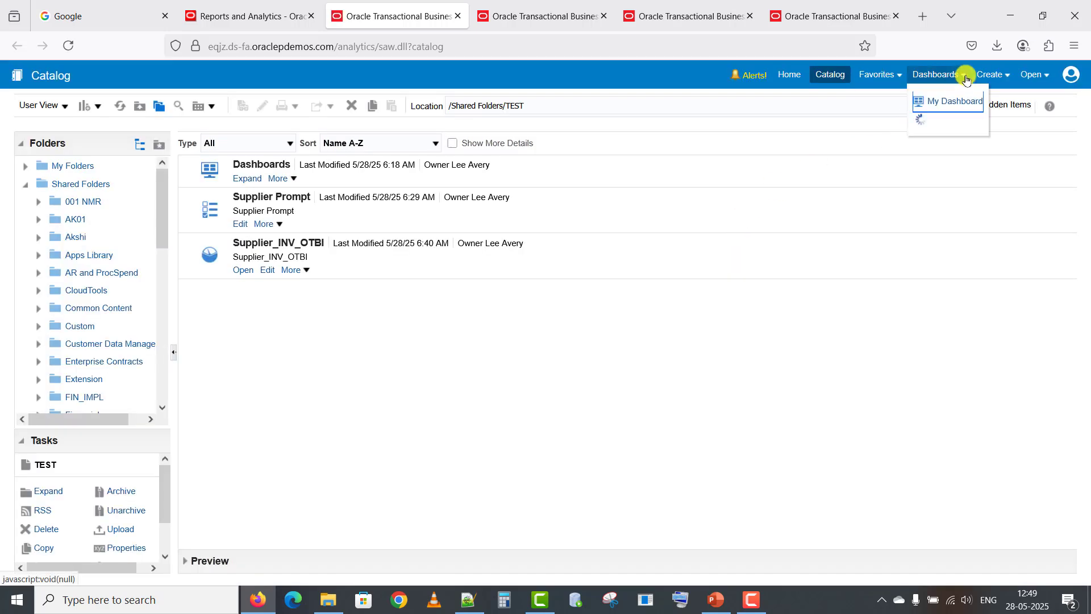
click(1001, 79)
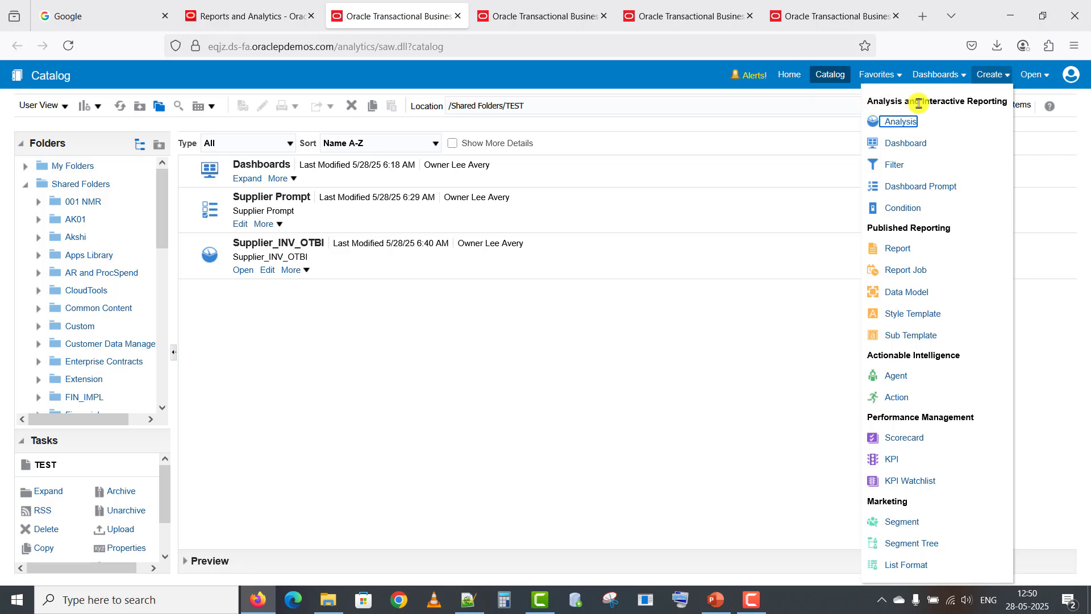
click(897, 123)
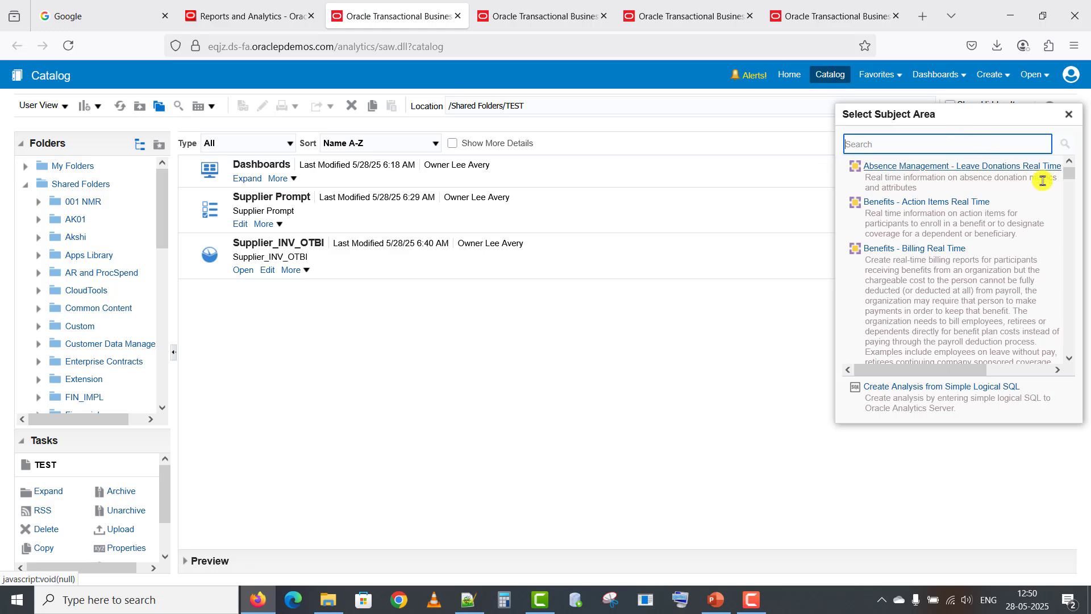
mouse_move(1069, 172)
mouse_down()
mouse_move(1066, 245)
mouse_move(1070, 154)
mouse_up()
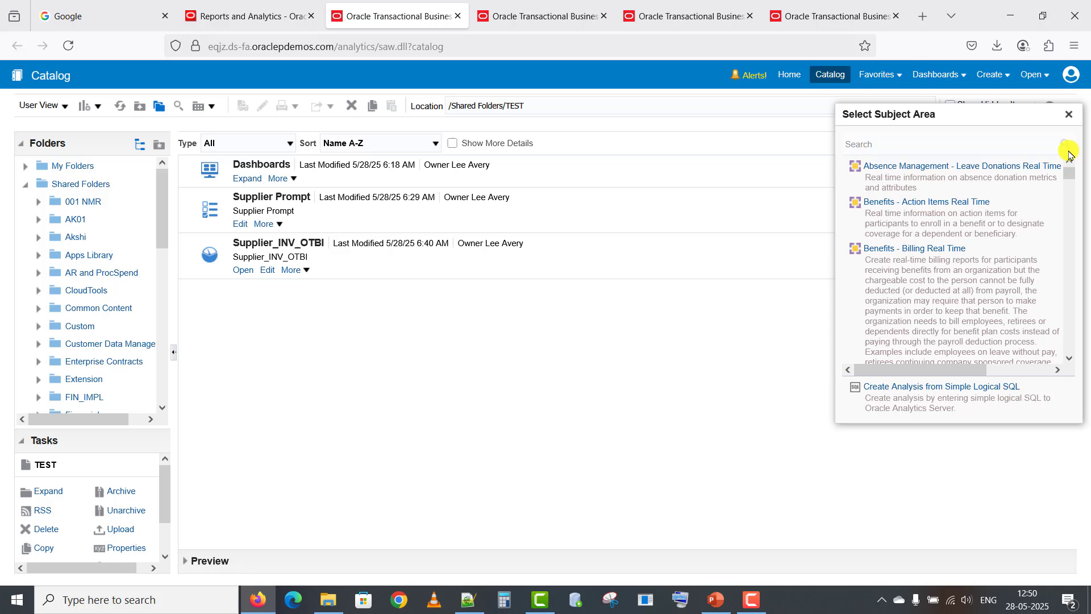
click(1016, 146)
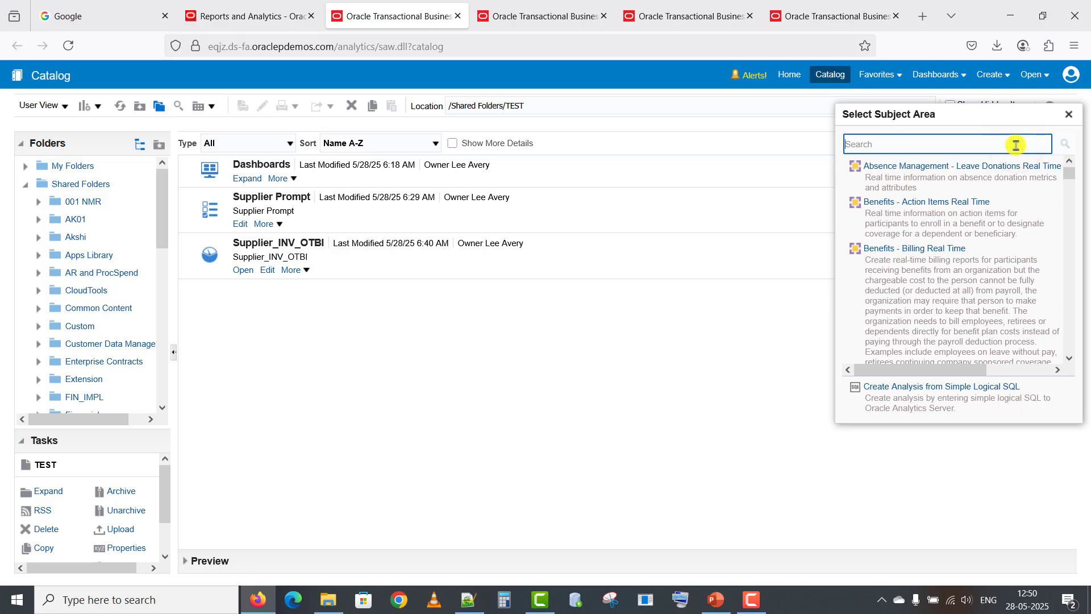
text(pay)
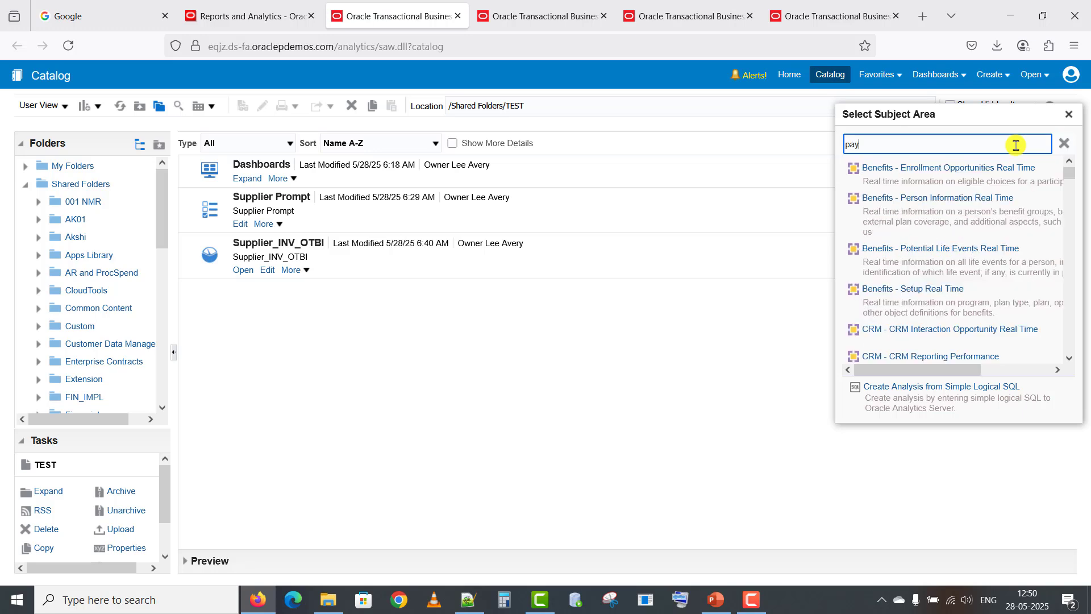
text(able)
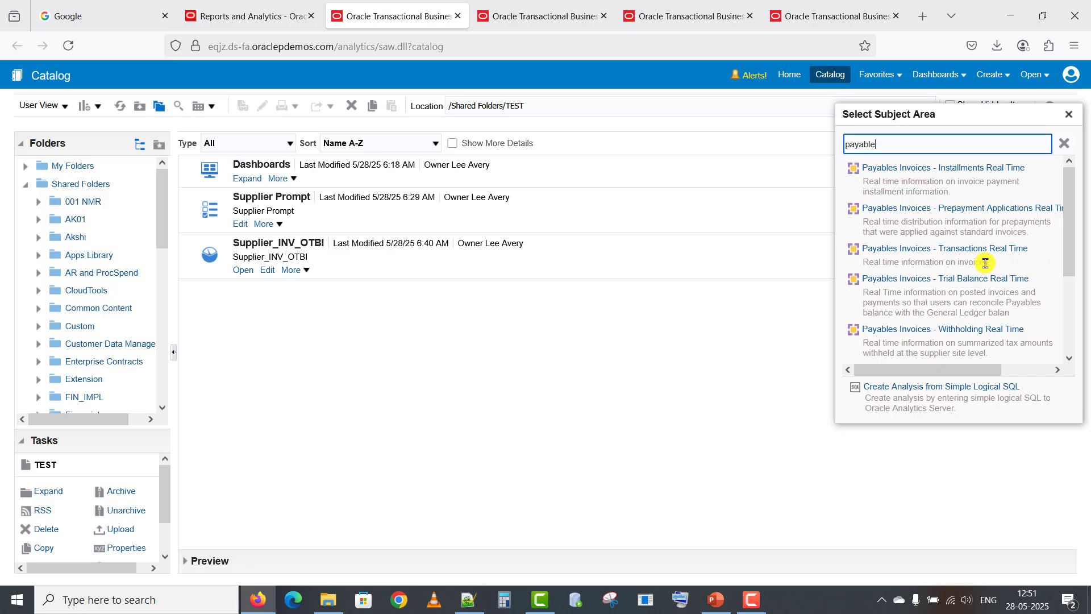
click(951, 254)
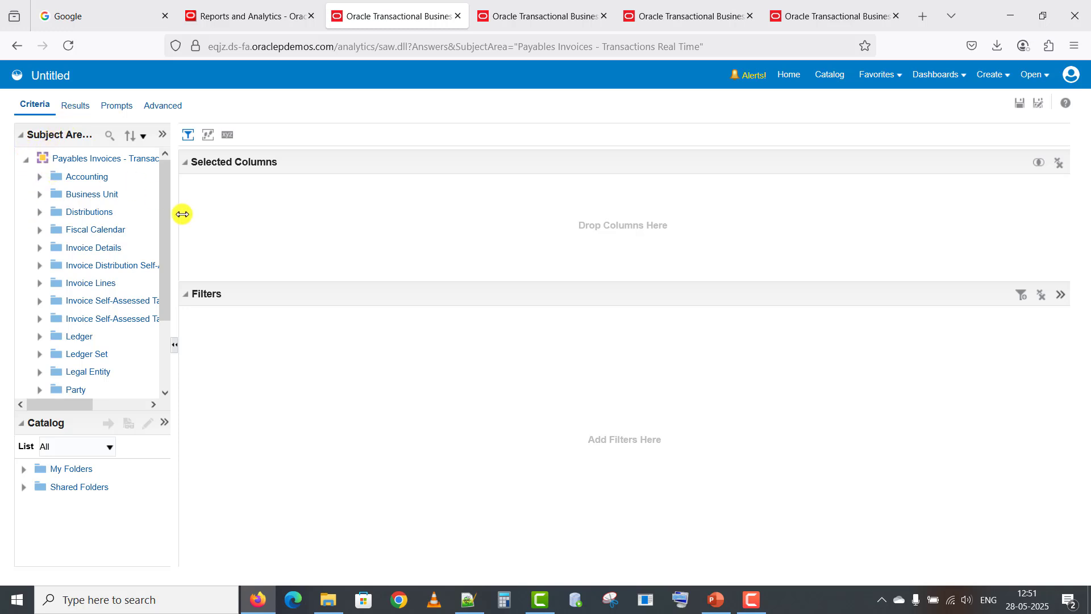
Step: Examine the Accounting folder and the columns in its Account subfolder, and collapse both again
mouse_move(162, 215)
mouse_down()
mouse_move(162, 328)
mouse_move(164, 194)
mouse_up()
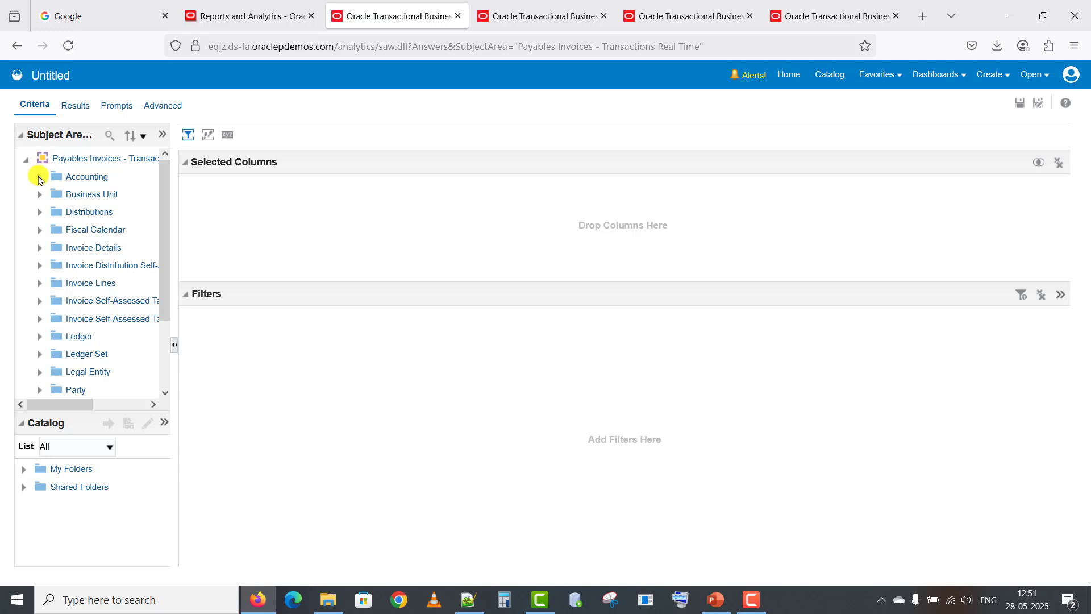
click(39, 178)
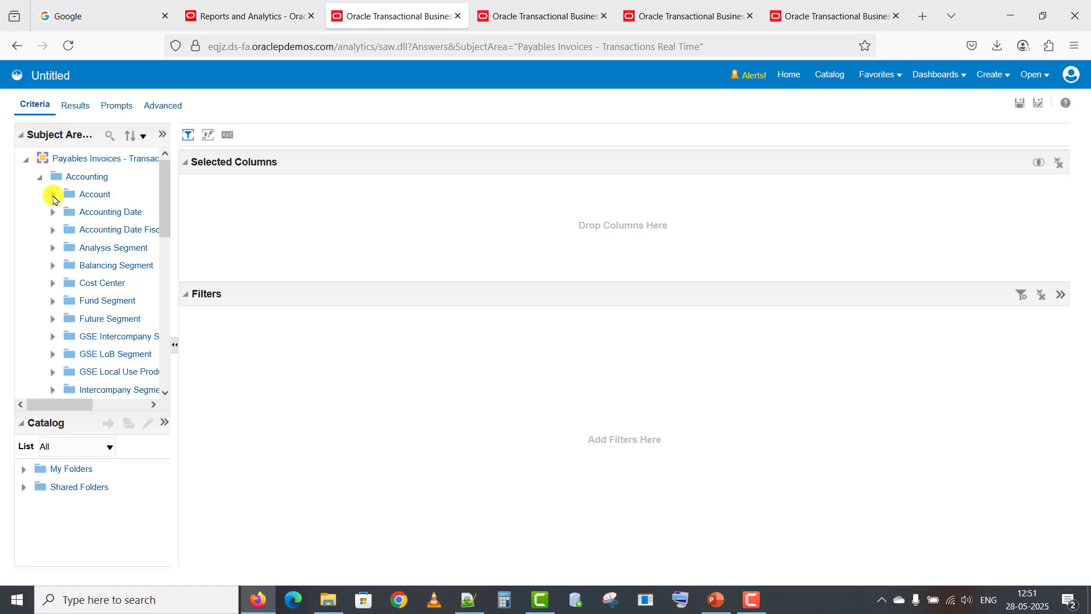
click(53, 196)
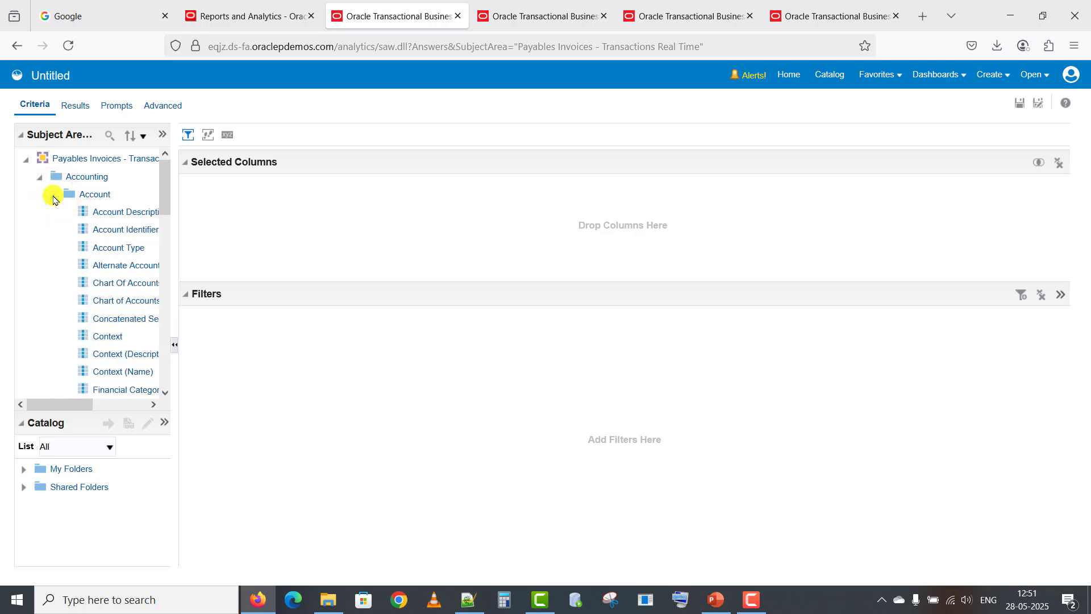
click(53, 196)
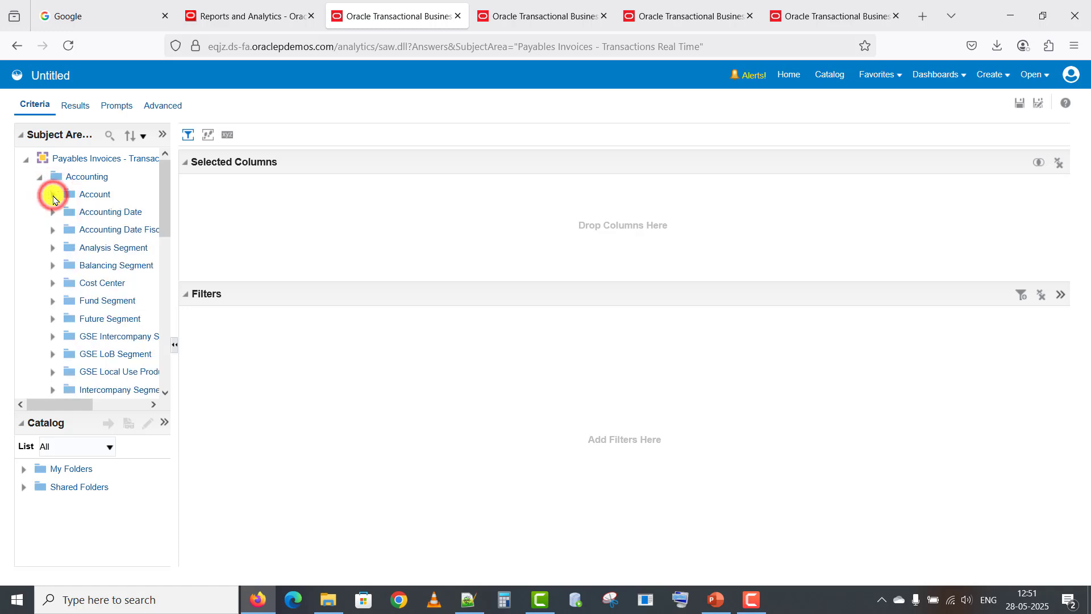
click(40, 177)
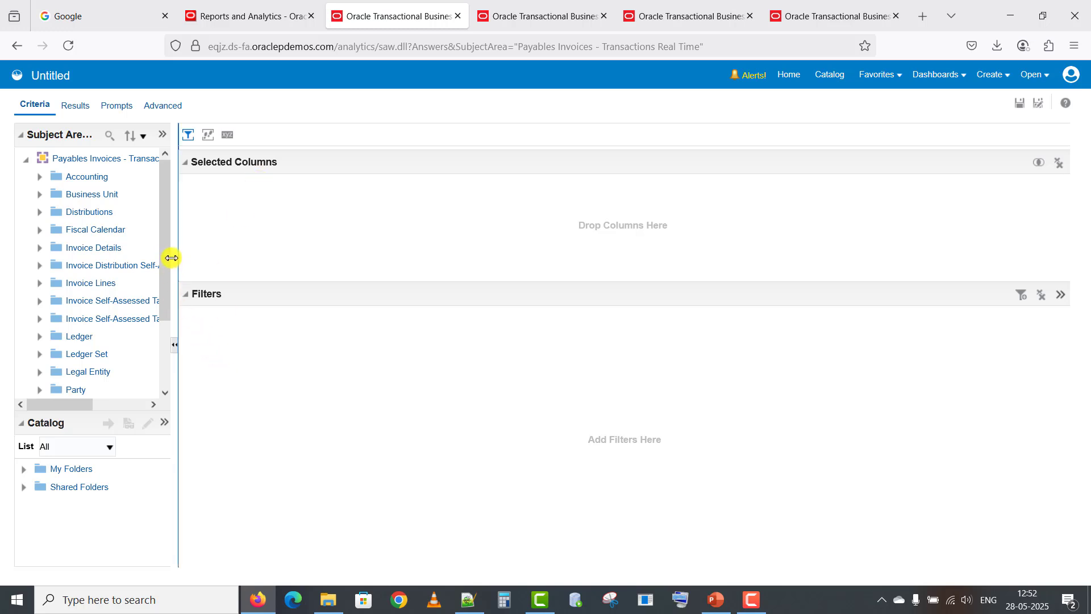
Step: Add the Customs Name column from General Information under Invoice Details to the analysis's selected columns
click(39, 250)
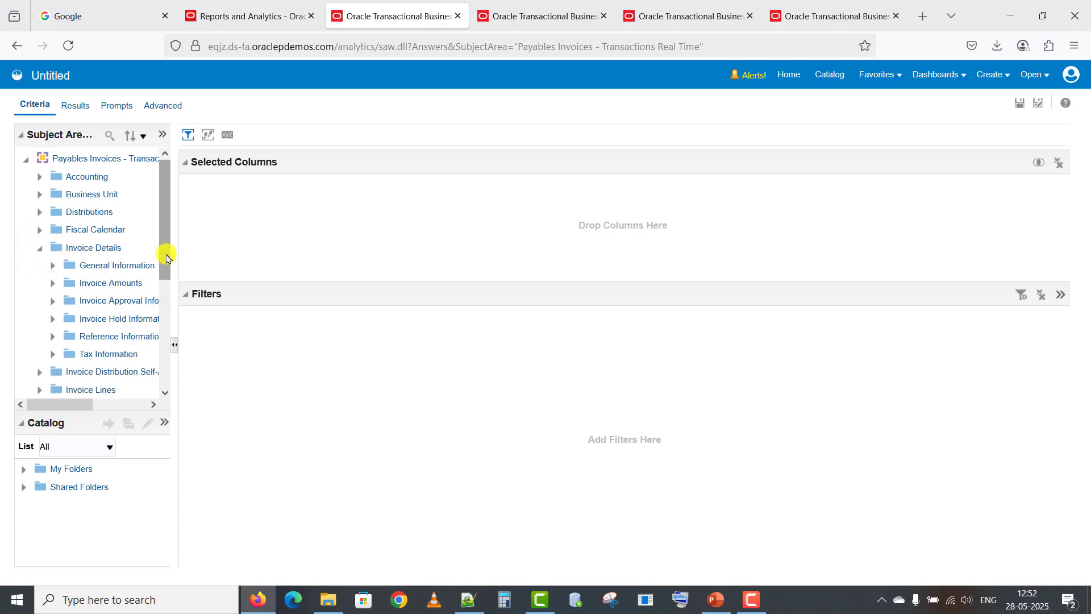
scroll(165, 259, down, 1)
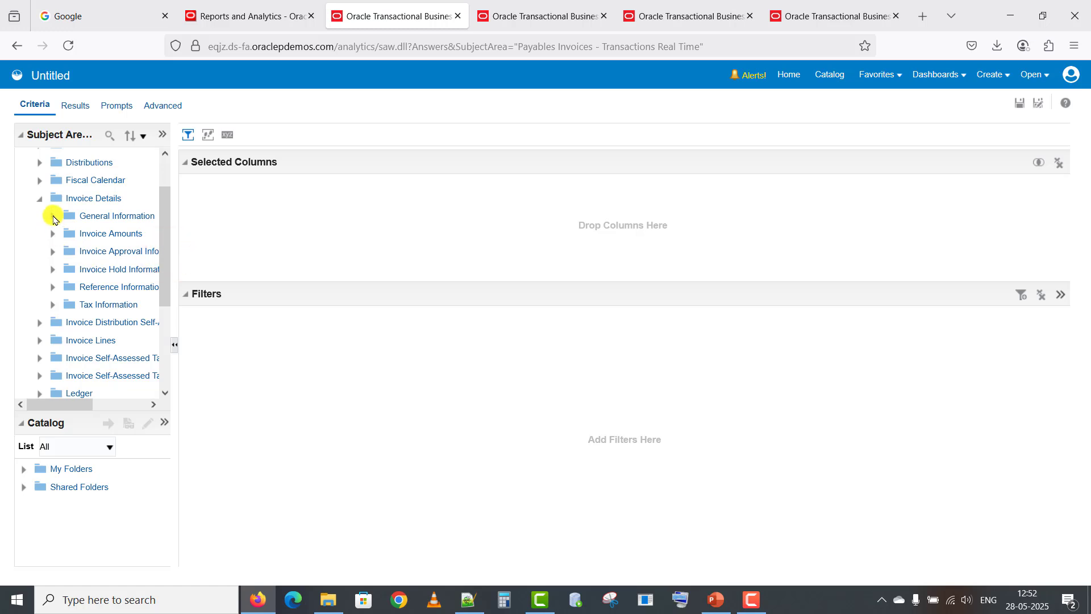
click(52, 217)
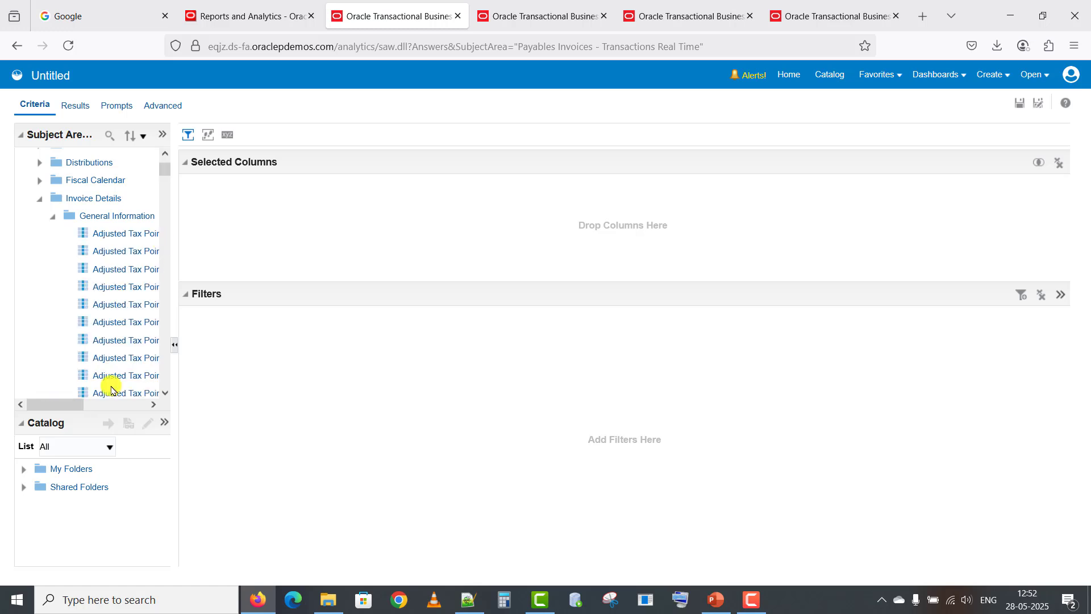
drag(66, 405, 94, 406)
click(164, 395)
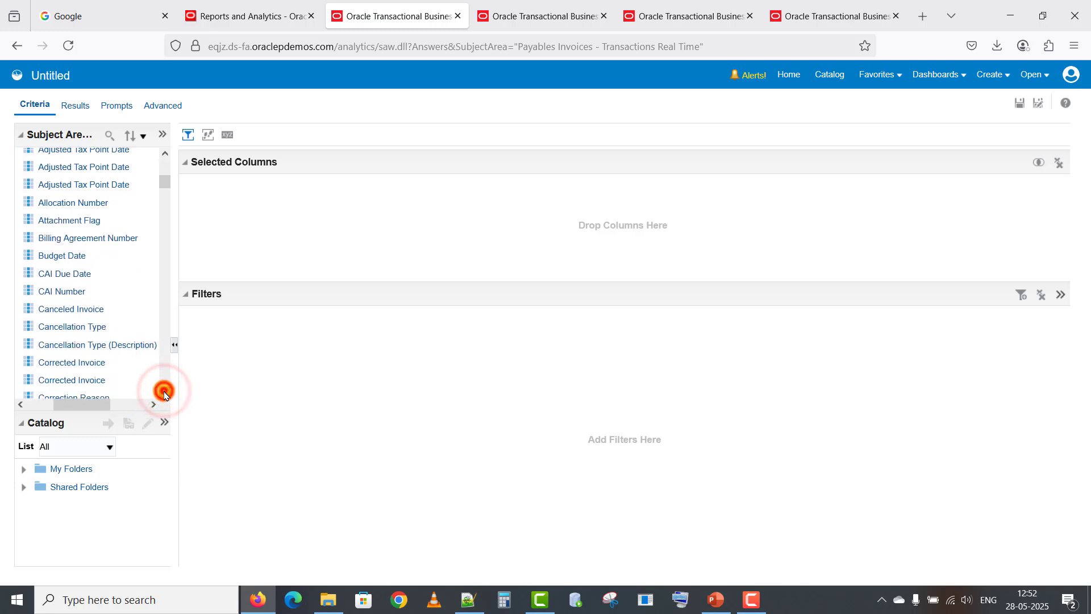
click(164, 395)
click(165, 395)
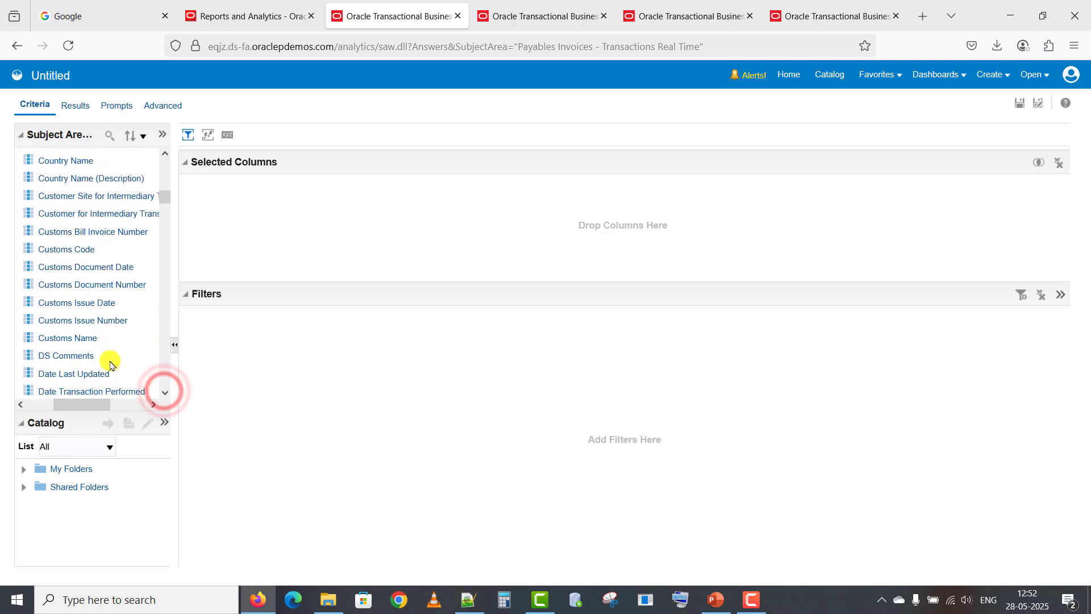
click(79, 338)
double_click(79, 338)
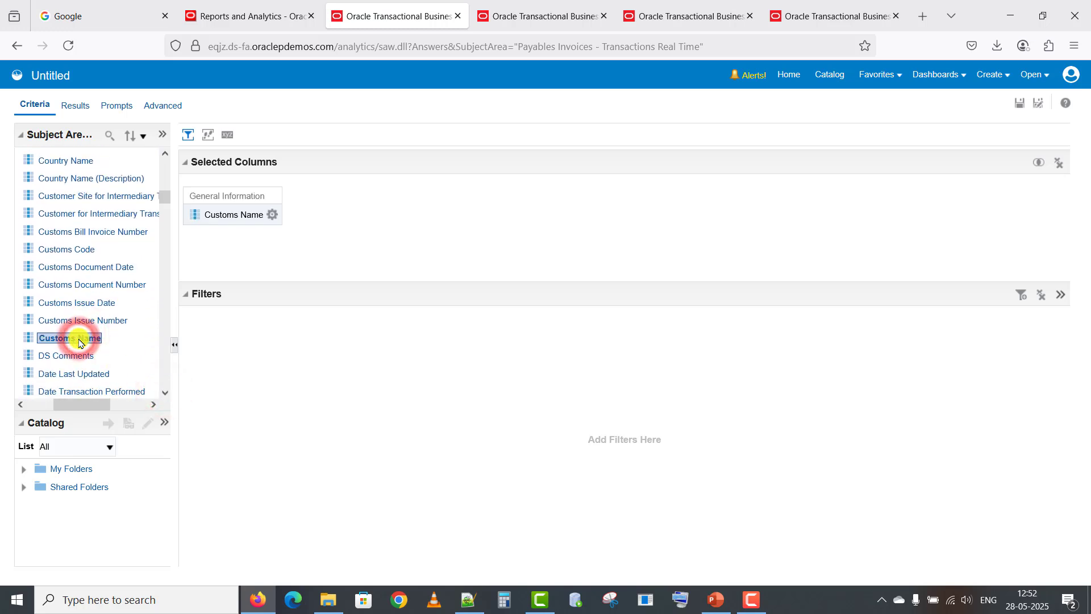
Step: Add the Invoice Date column from General Information to the selected columns after Customs Name
click(164, 394)
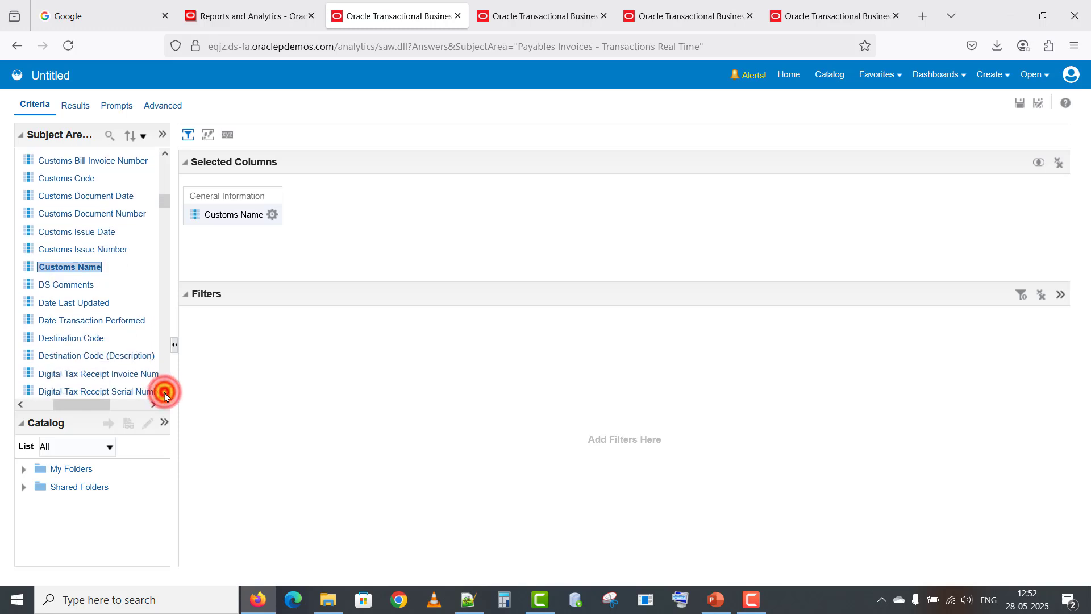
click(164, 394)
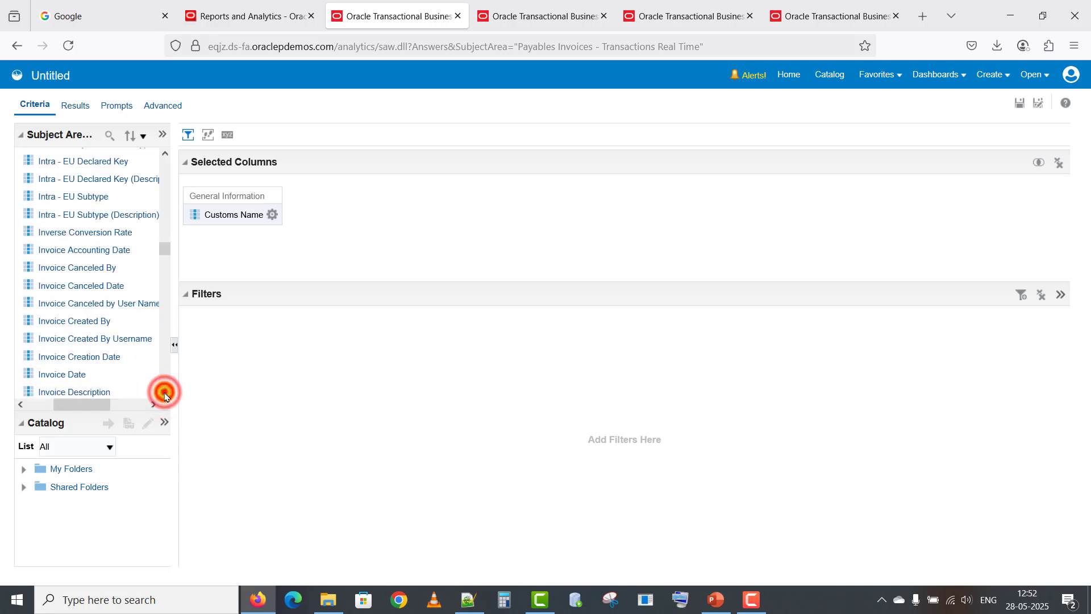
click(73, 345)
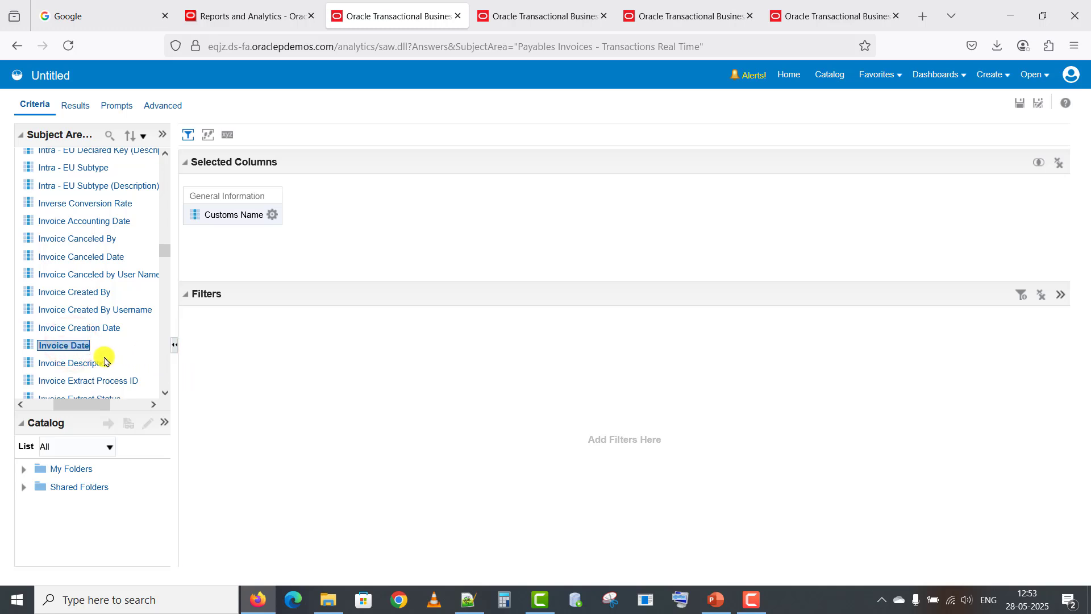
mouse_move(78, 350)
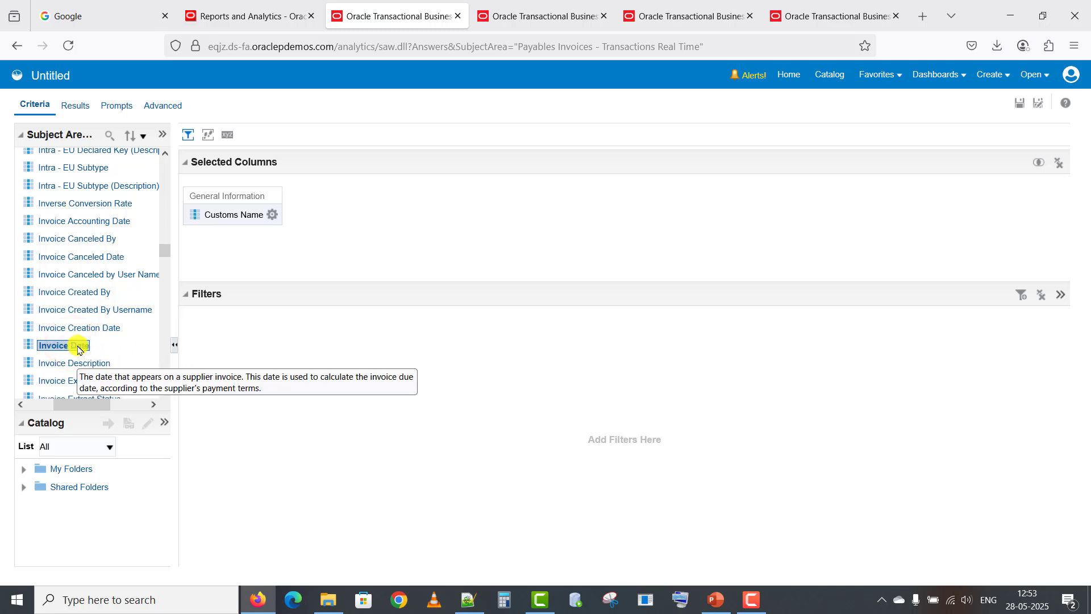
click(78, 349)
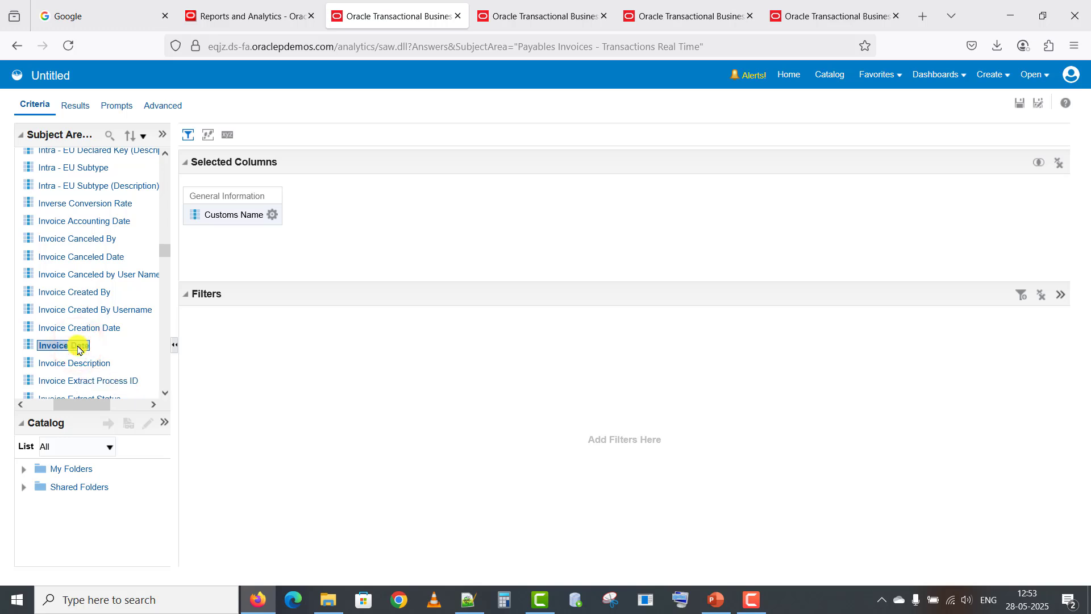
drag(64, 348, 346, 248)
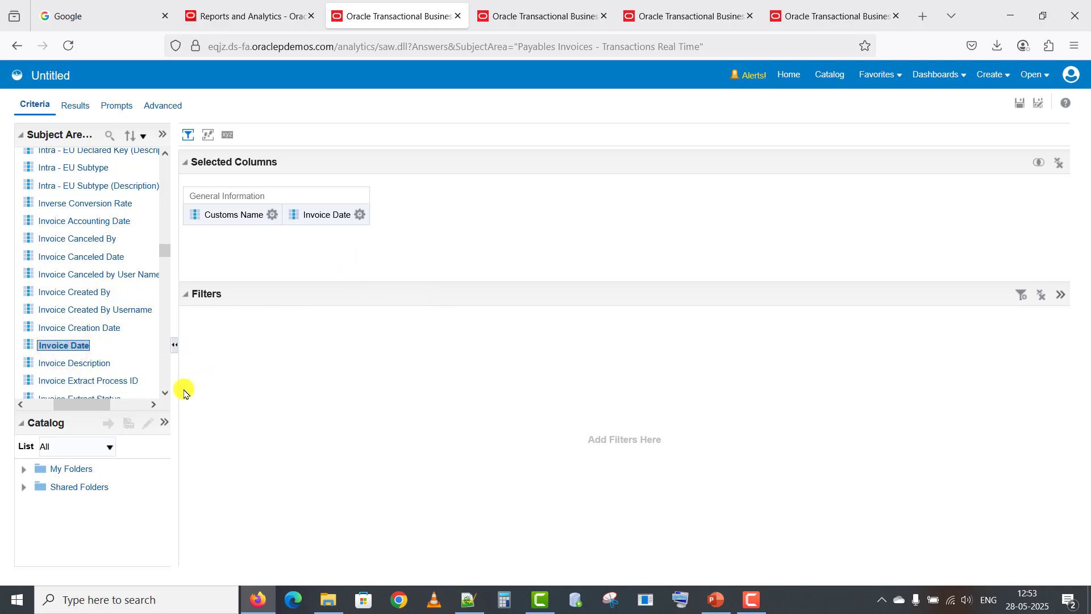
Step: Add the Invoice Number and Invoice Type Name columns from General Information to the selected columns
click(162, 396)
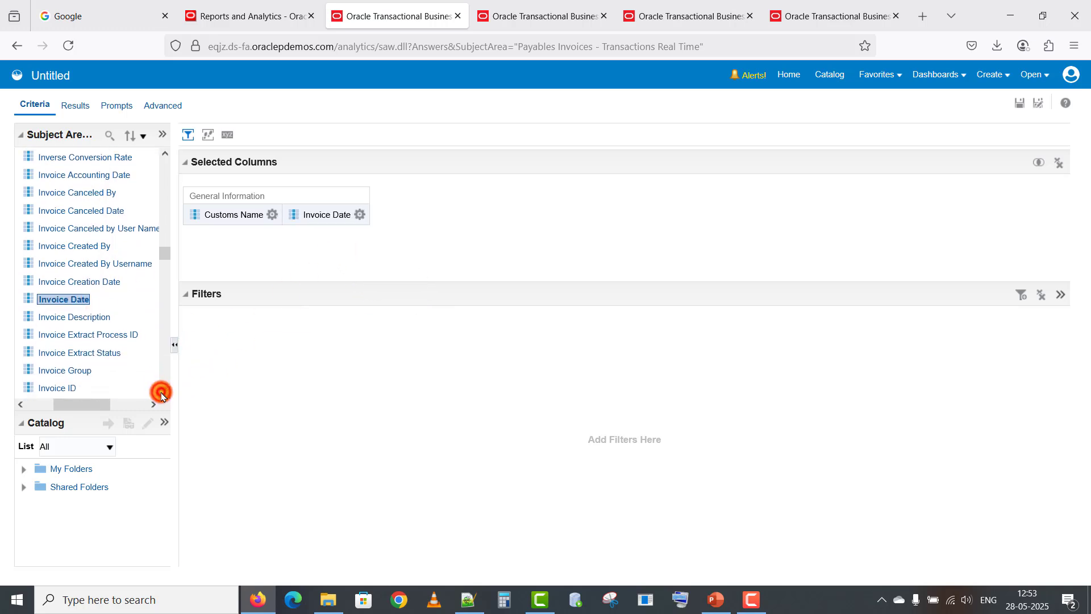
click(161, 397)
click(162, 396)
click(161, 396)
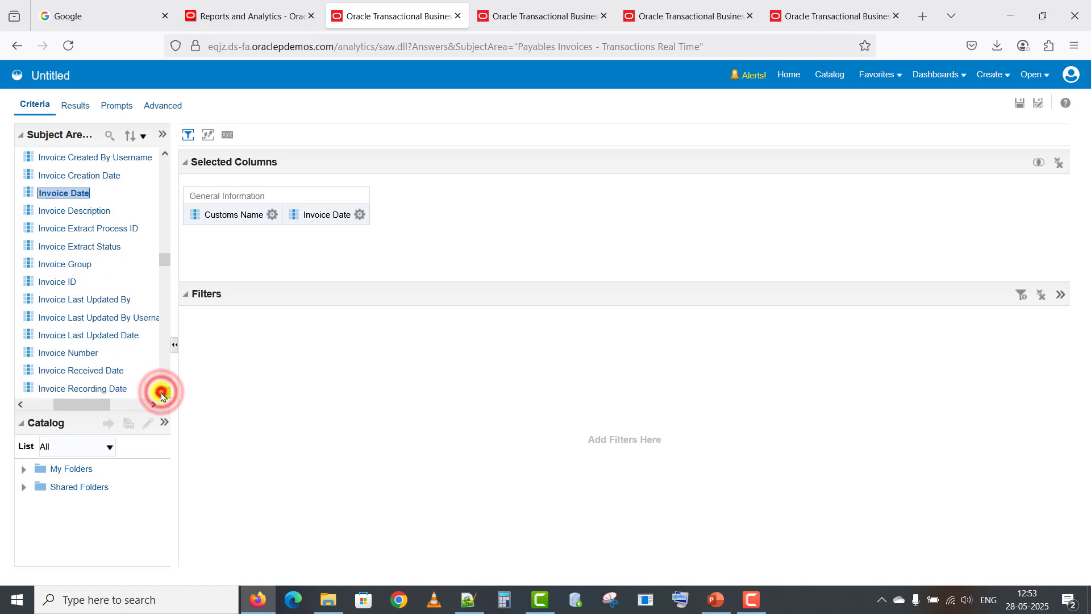
double_click(59, 332)
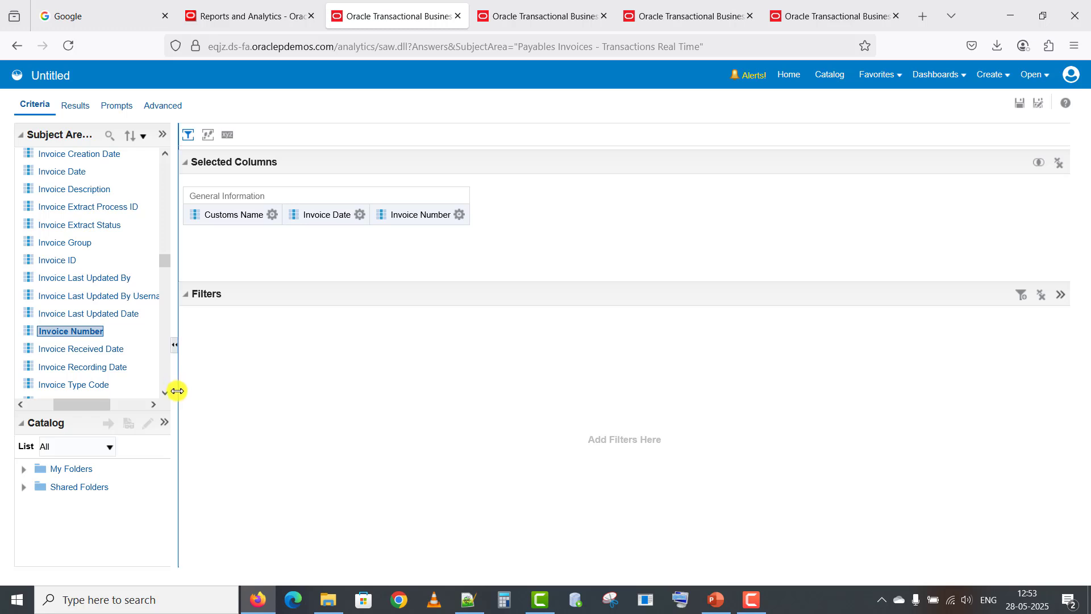
scroll(100, 202, down, 3)
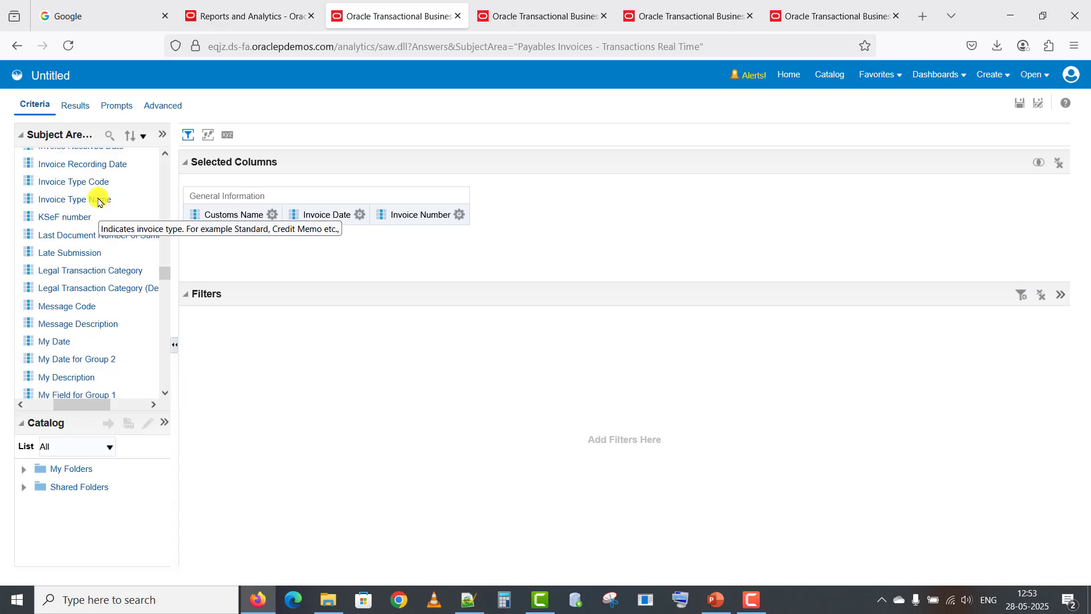
double_click(98, 200)
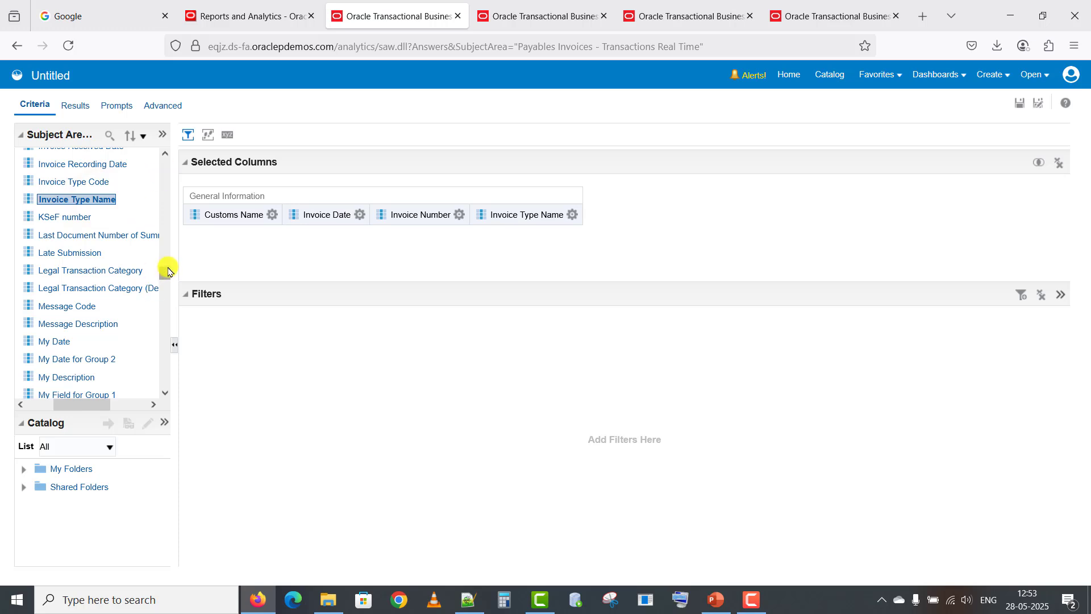
drag(167, 270, 167, 162)
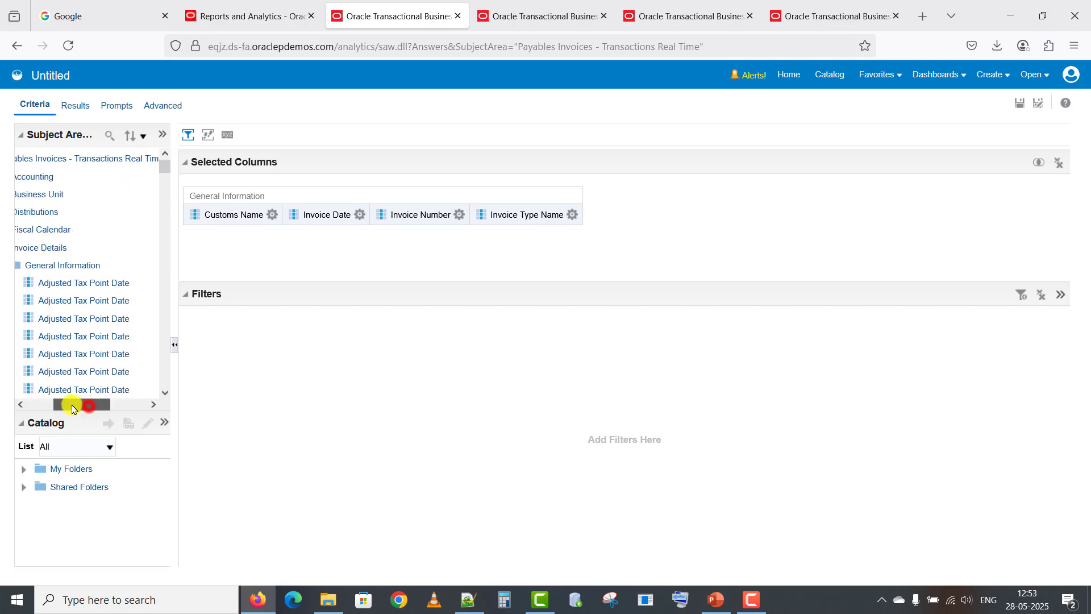
Step: Collapse General Information and add the Invoice Amount and Invoice Currency columns from Invoice Amounts under Invoice Details to the selected columns
drag(88, 405, 68, 309)
click(53, 267)
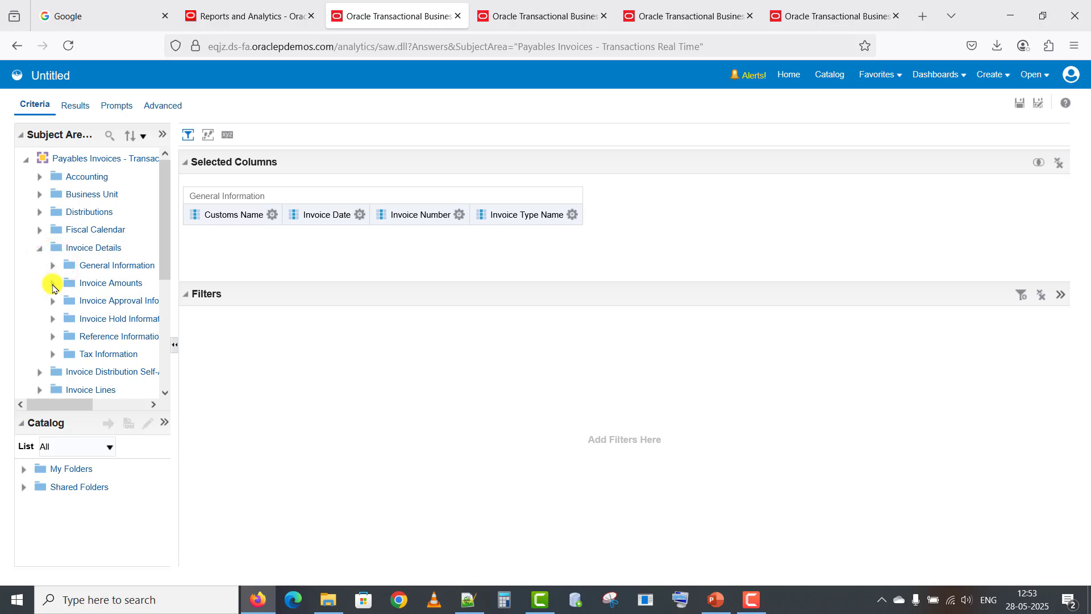
click(53, 286)
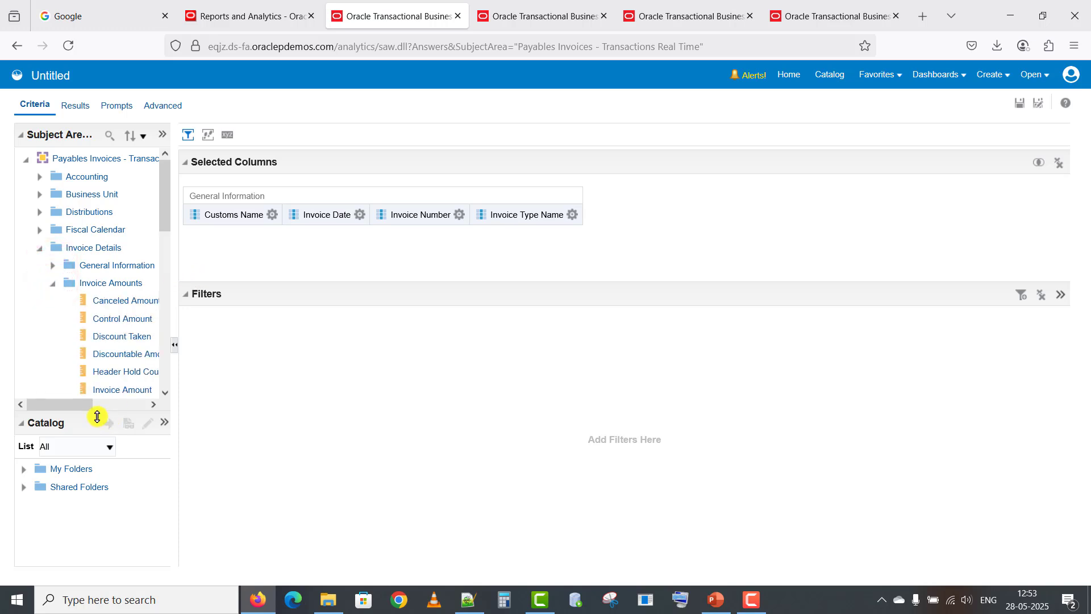
drag(79, 404, 98, 405)
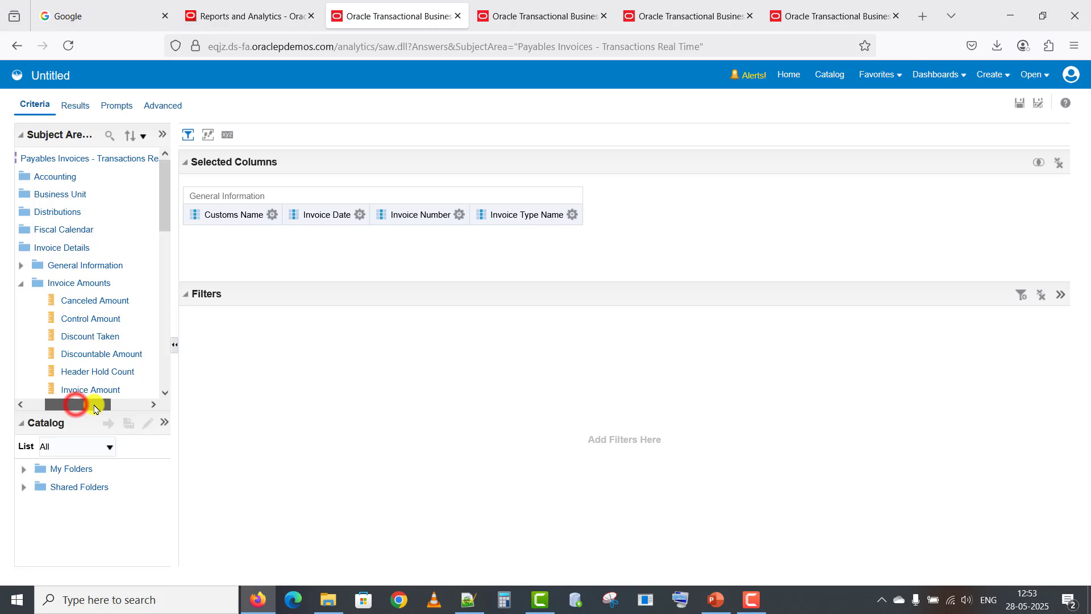
click(166, 393)
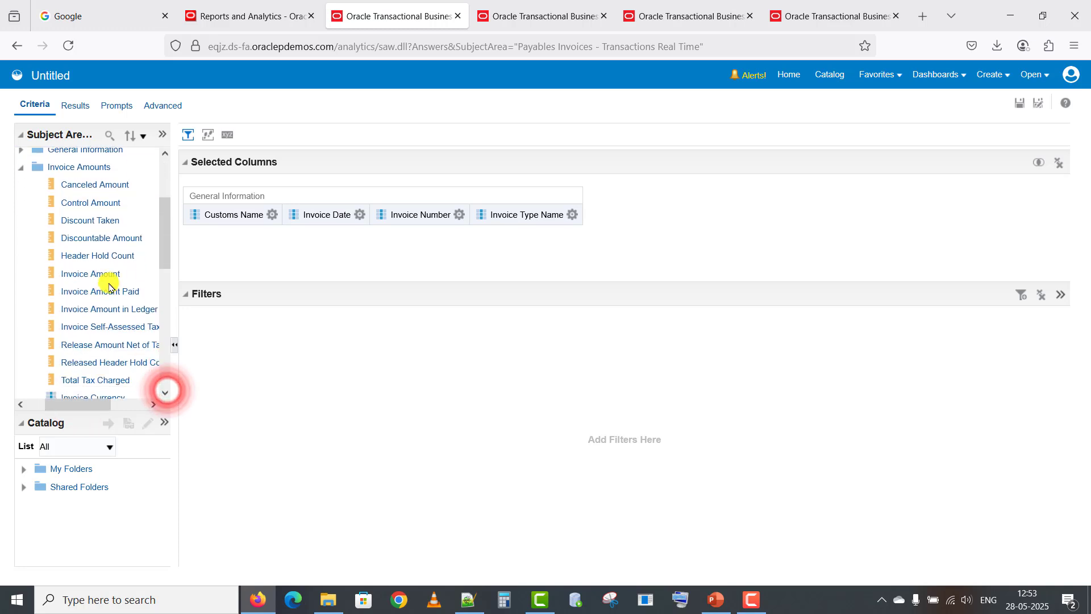
double_click(102, 275)
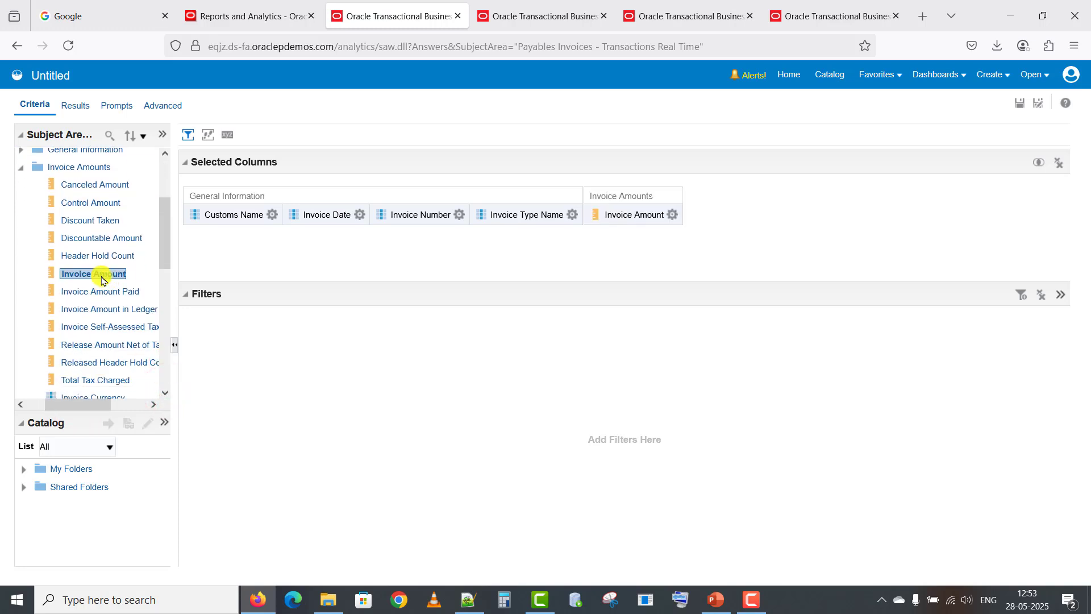
click(165, 392)
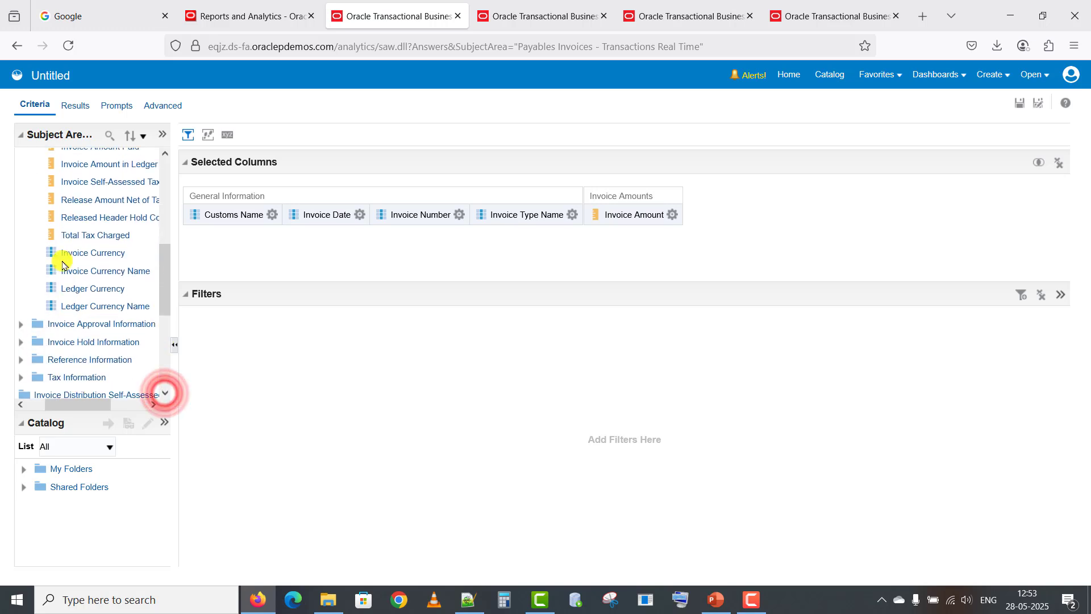
double_click(82, 254)
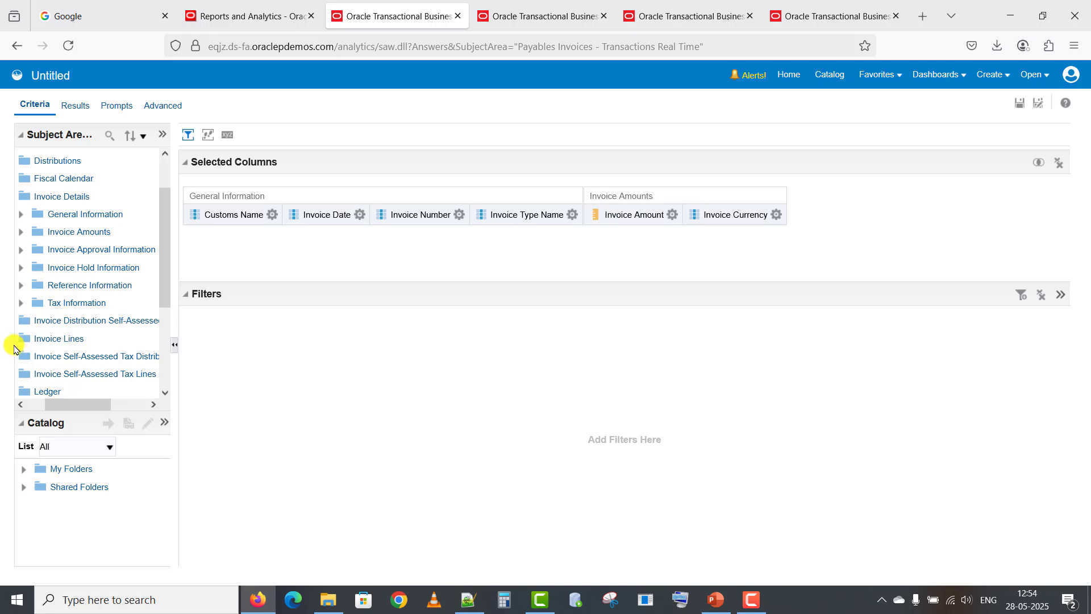
Step: Add the Invoice Line Amount column from Invoice Line Amounts under Invoice Lines to the selected columns
drag(65, 405, 51, 405)
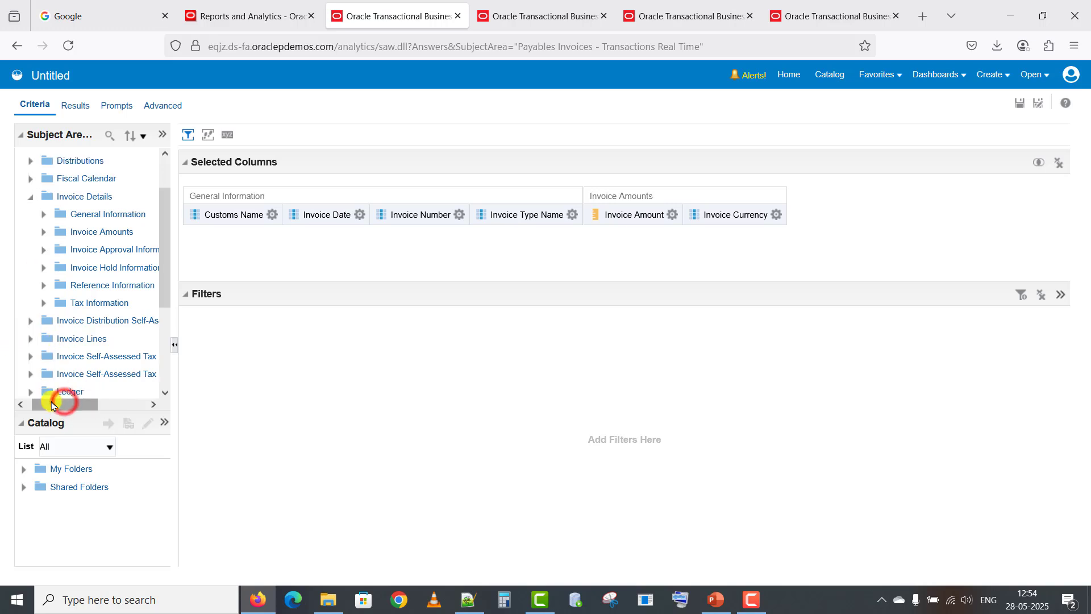
click(30, 339)
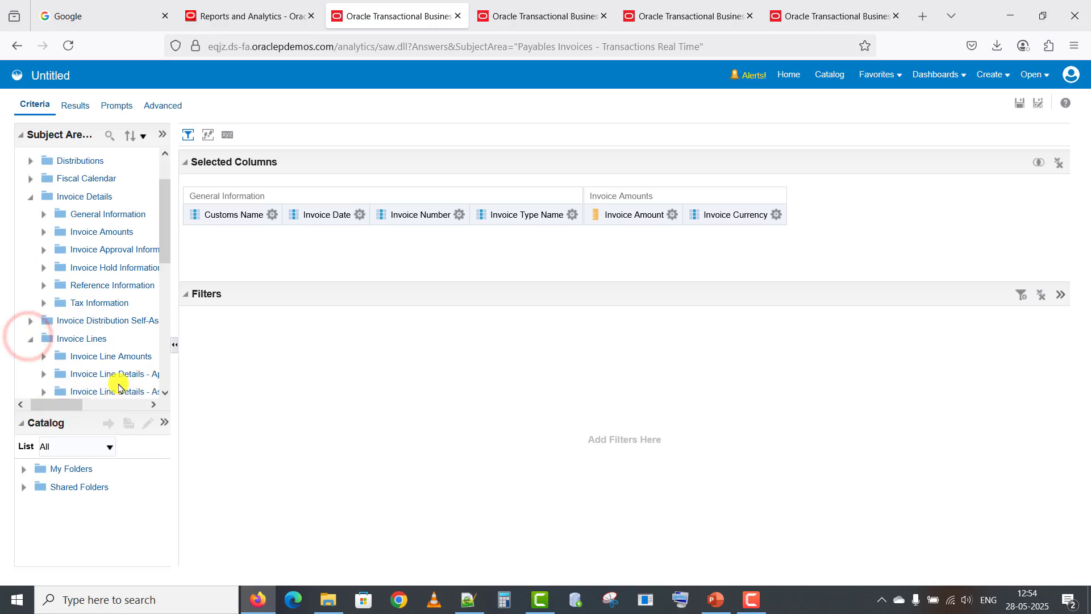
drag(165, 233, 142, 278)
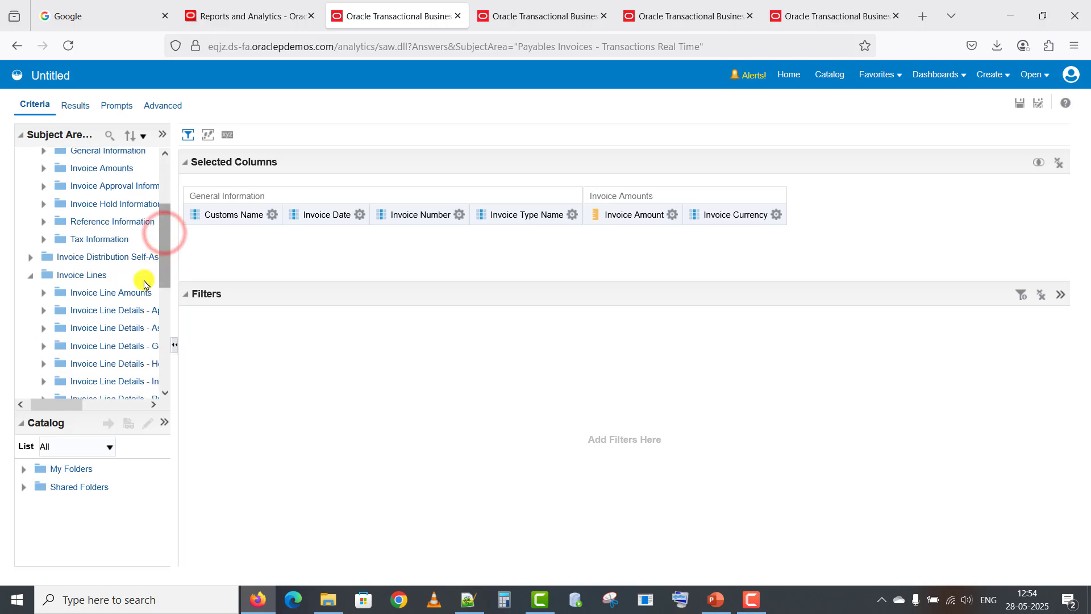
click(44, 293)
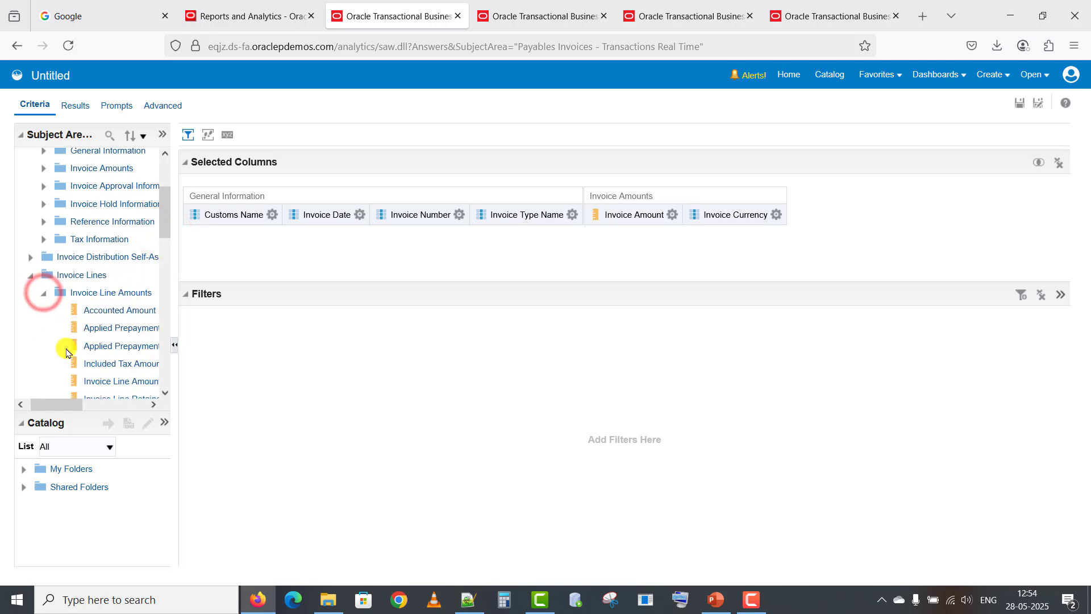
drag(55, 404, 162, 281)
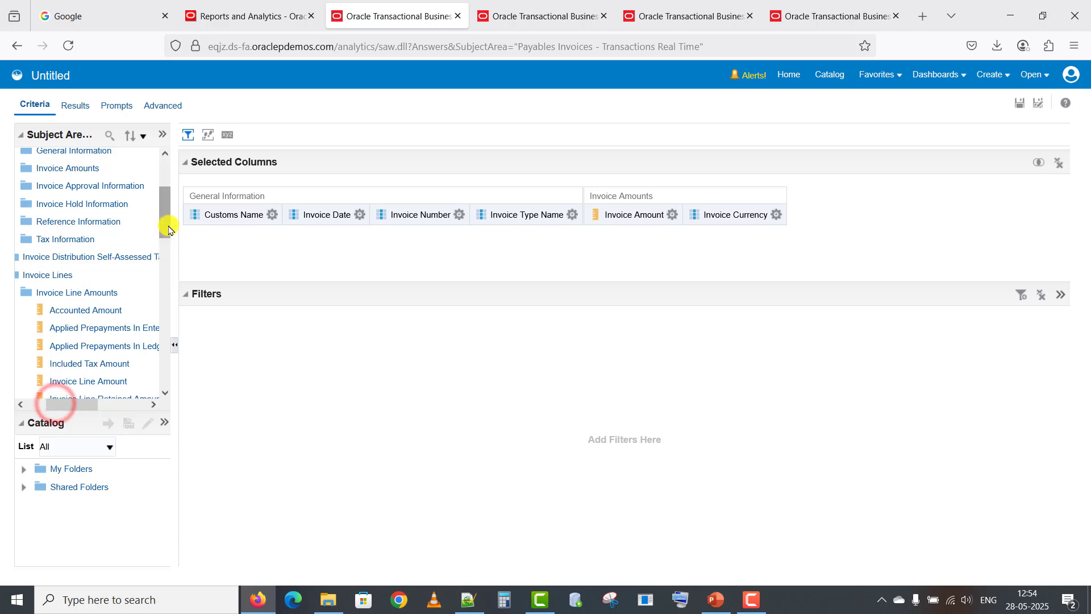
drag(164, 225, 165, 259)
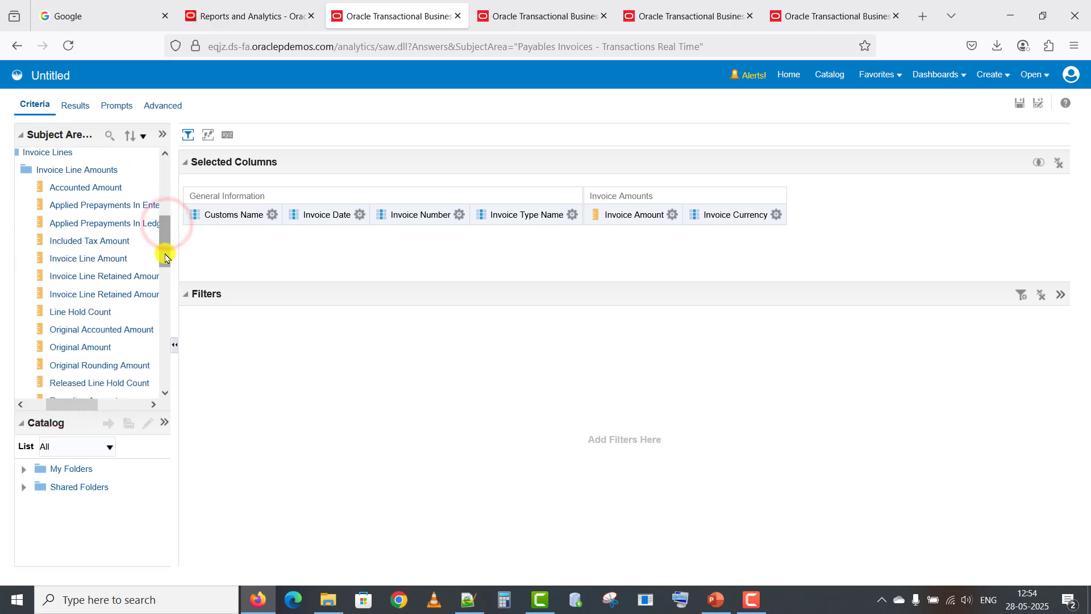
double_click(96, 258)
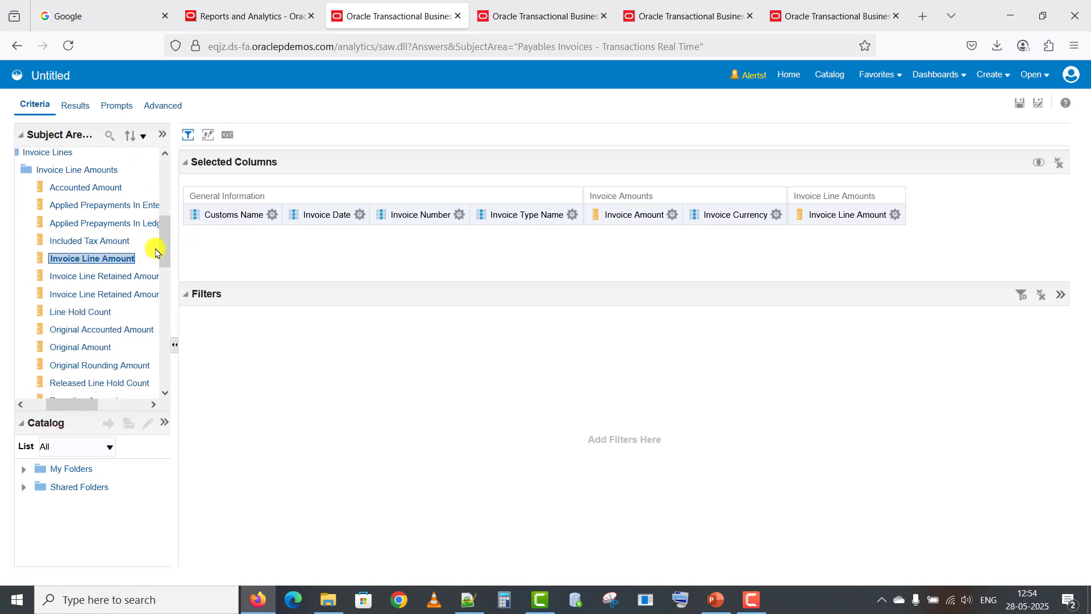
Step: Look through the remaining Invoice Line Amounts columns and collapse that subfolder under Invoice Lines
drag(165, 251, 167, 318)
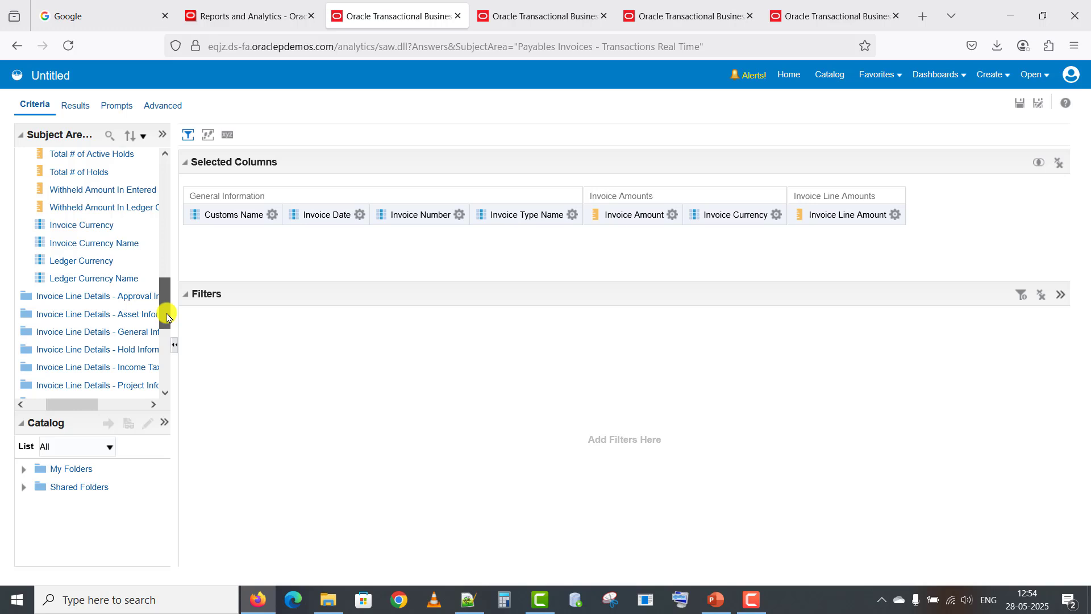
drag(167, 316, 170, 227)
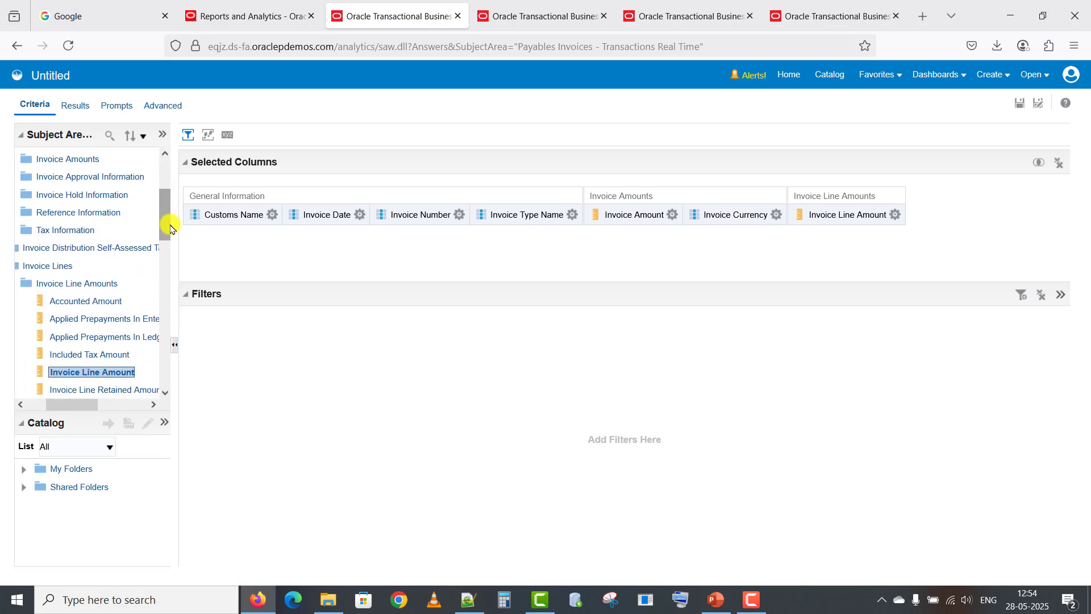
drag(79, 410, 60, 407)
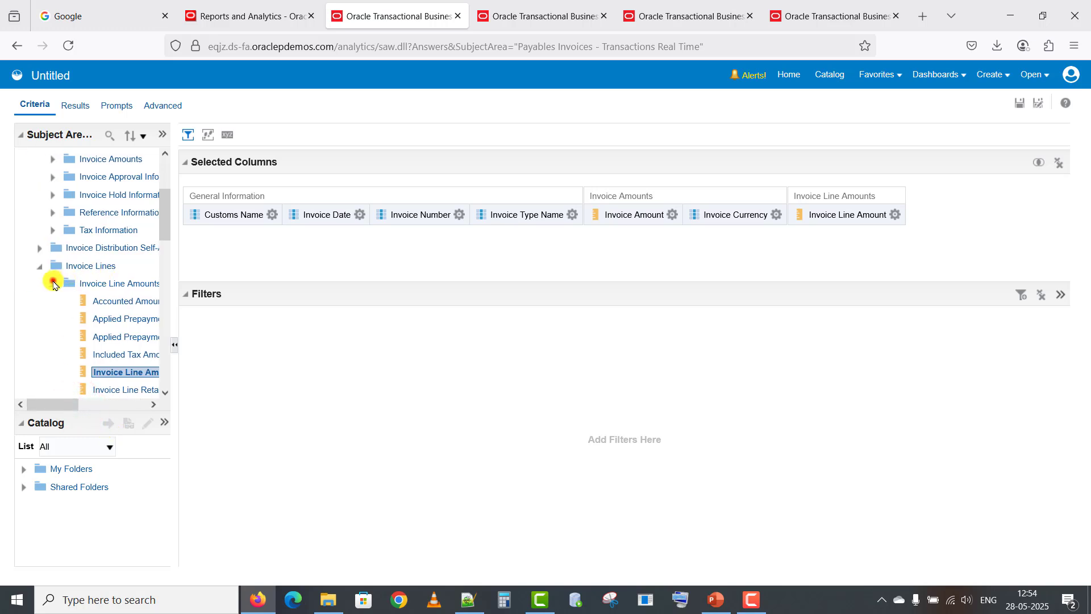
click(53, 282)
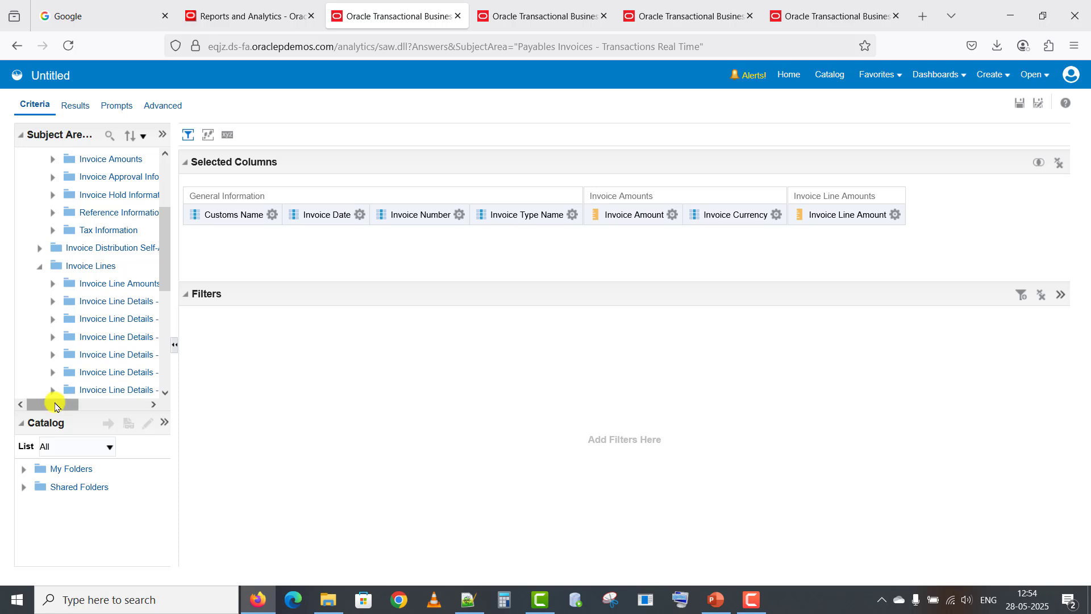
mouse_move(56, 406)
mouse_down()
mouse_move(91, 417)
mouse_move(82, 407)
mouse_move(36, 409)
mouse_up()
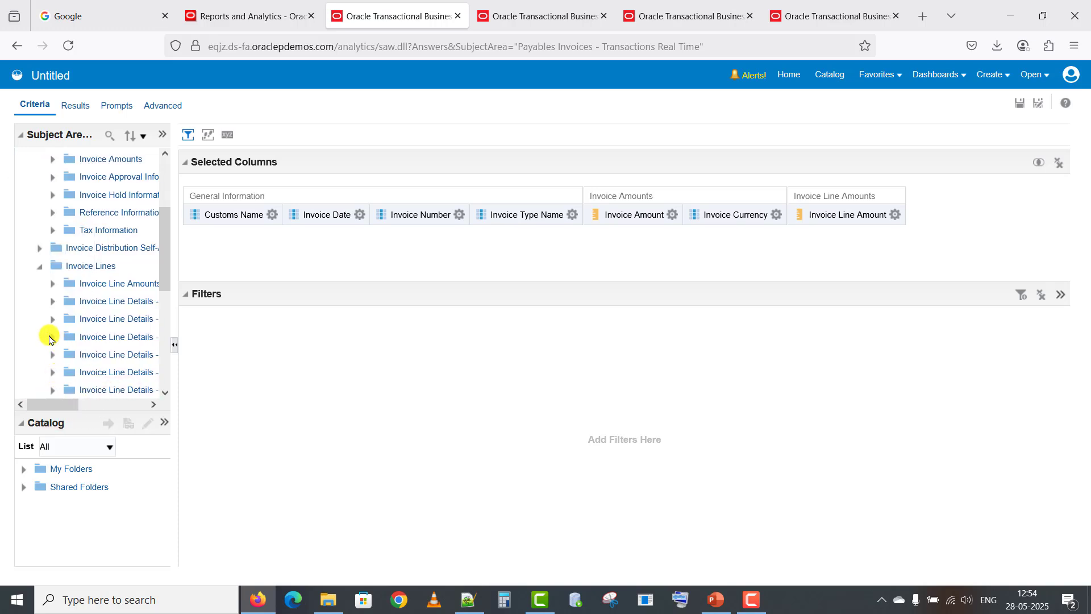
Step: Widen the subject areas pane and add the Invoice Line Number column from Invoice Line Details - General Information to the selected columns
click(52, 337)
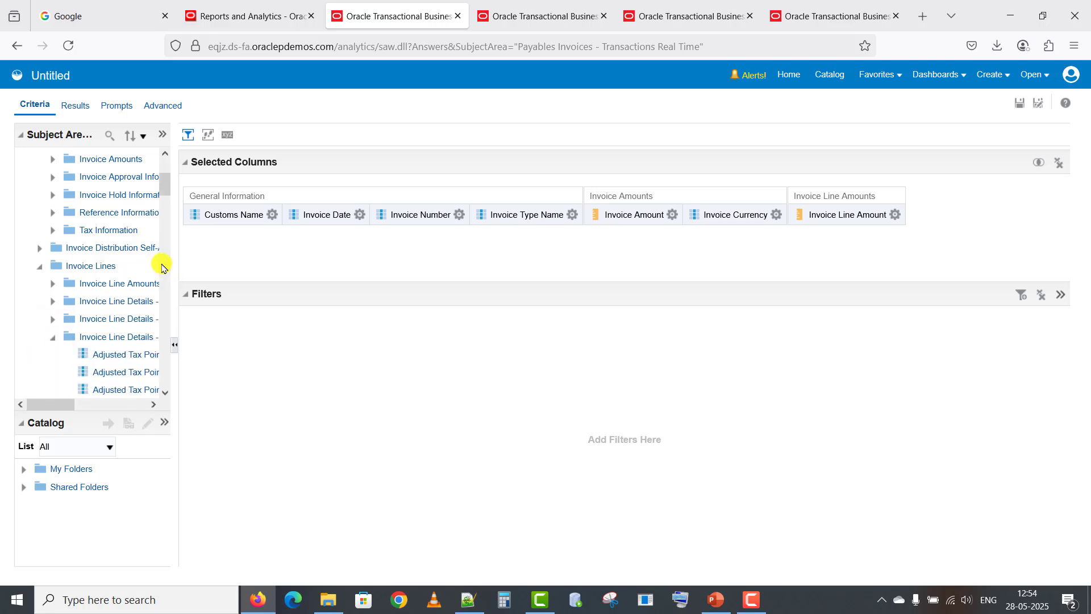
click(162, 264)
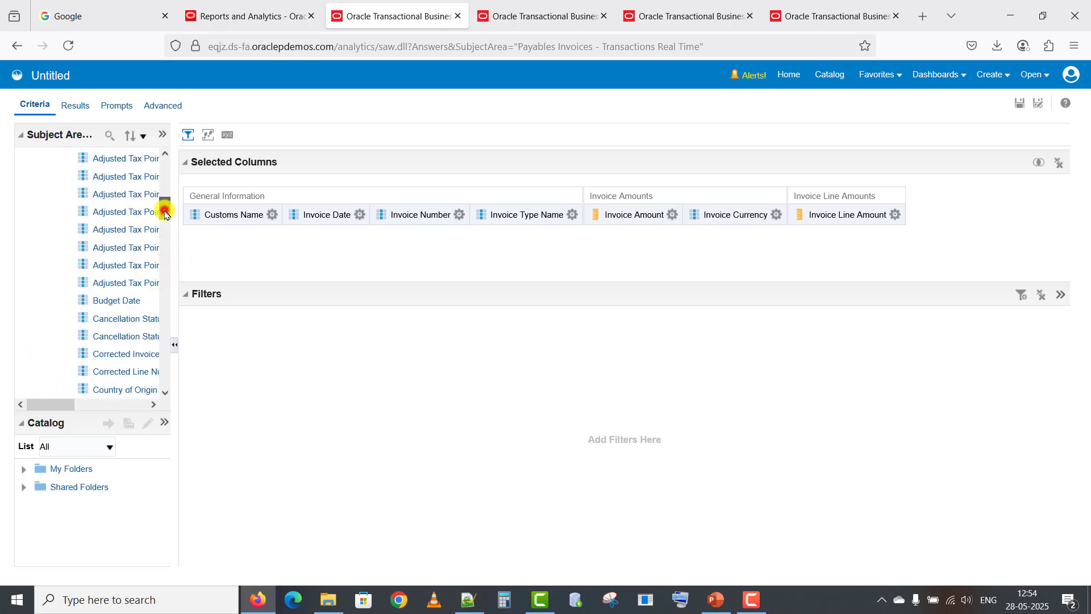
drag(165, 213, 165, 205)
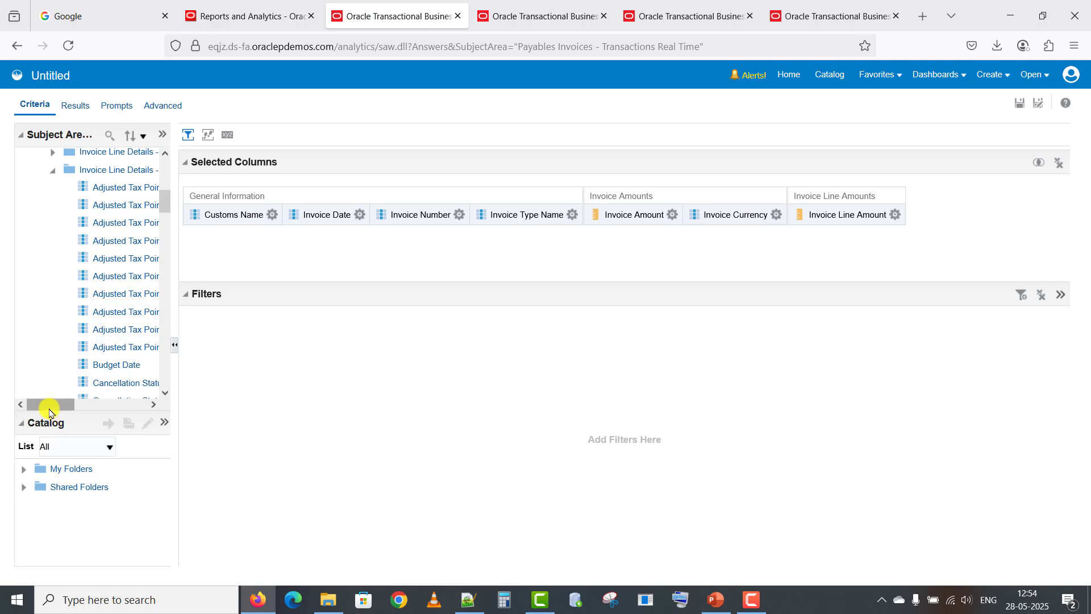
drag(50, 409, 66, 409)
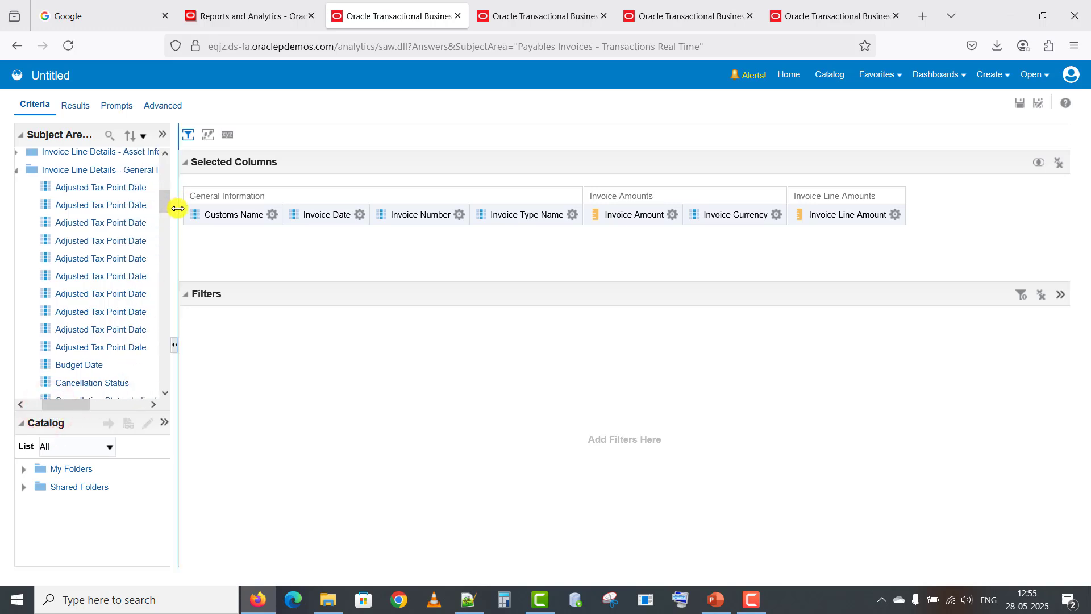
drag(178, 208, 216, 294)
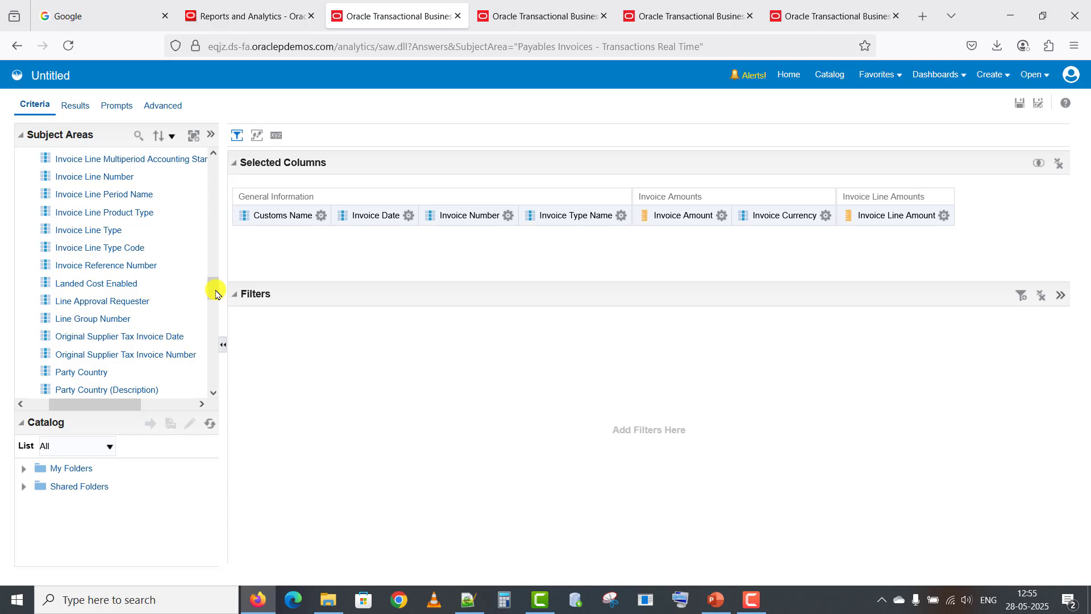
drag(215, 290, 214, 285)
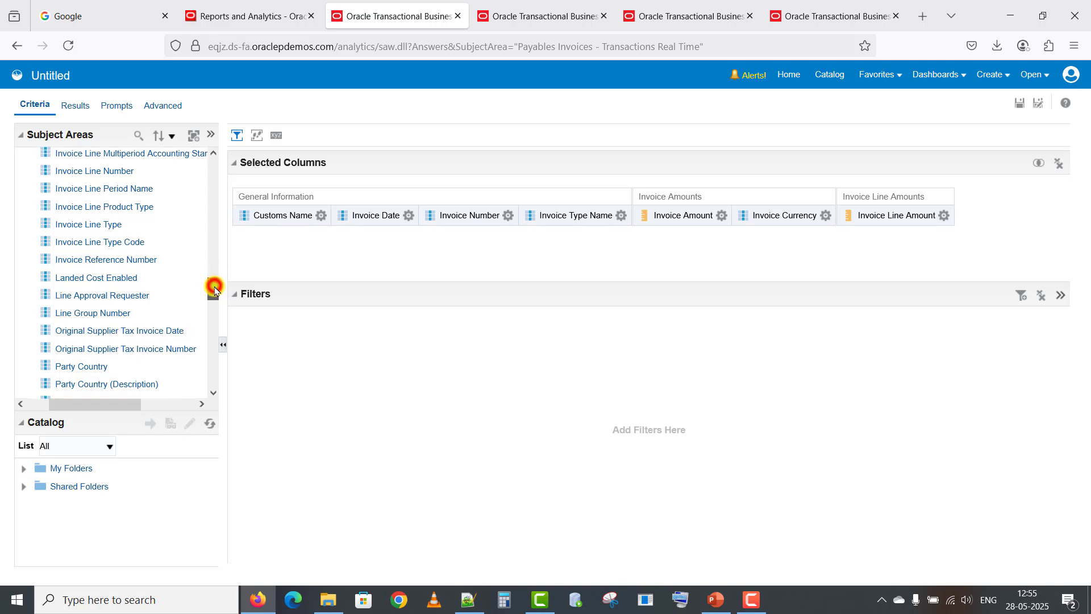
double_click(116, 171)
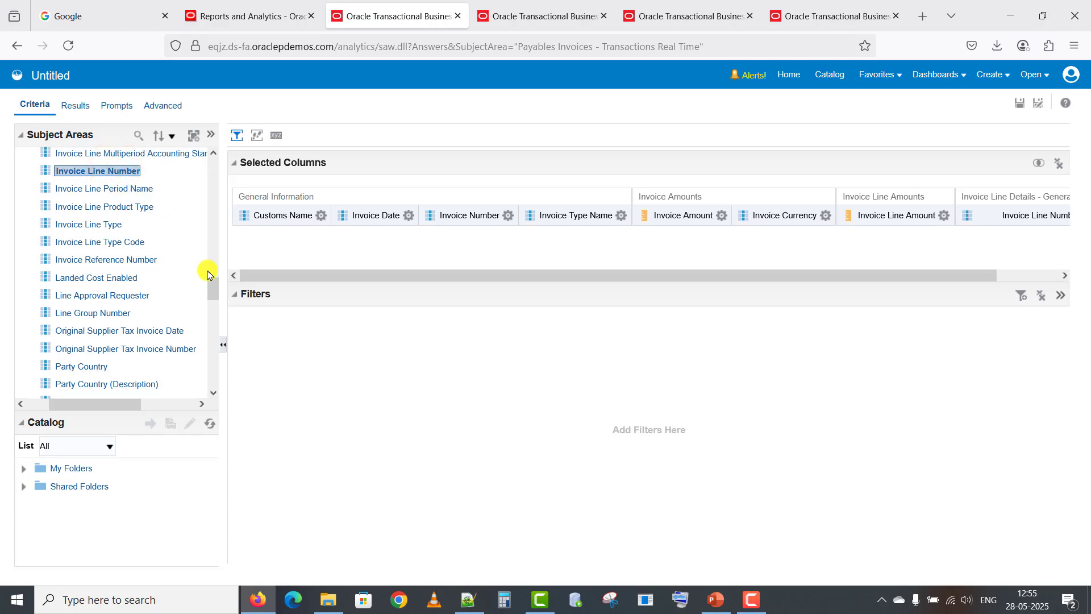
Step: Collapse the Invoice Details folder and add the Customer Number column from the Supplier folder to the selected columns
drag(213, 287, 210, 165)
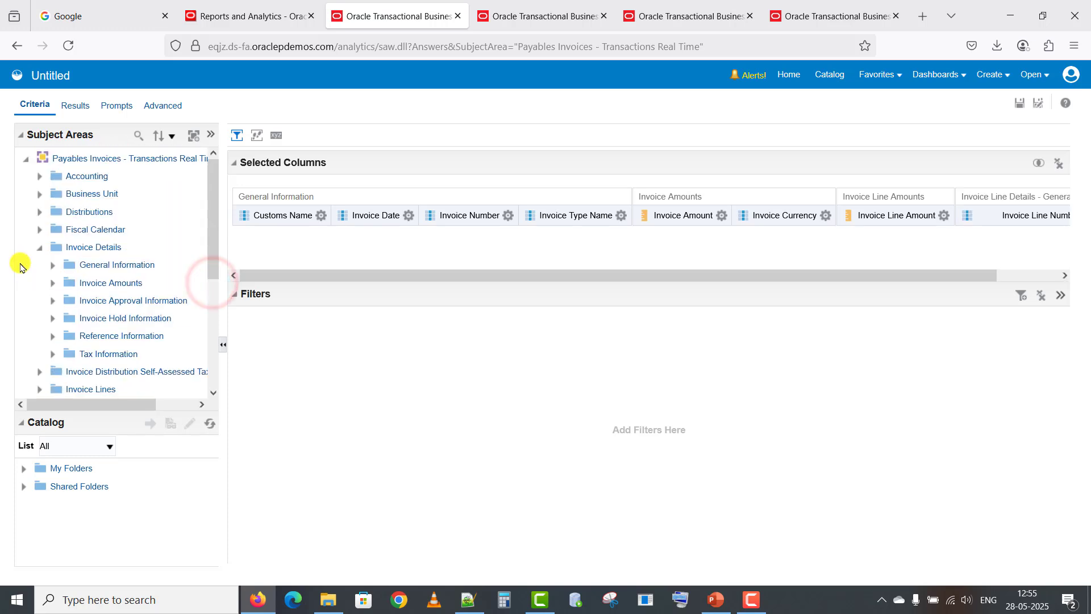
click(38, 249)
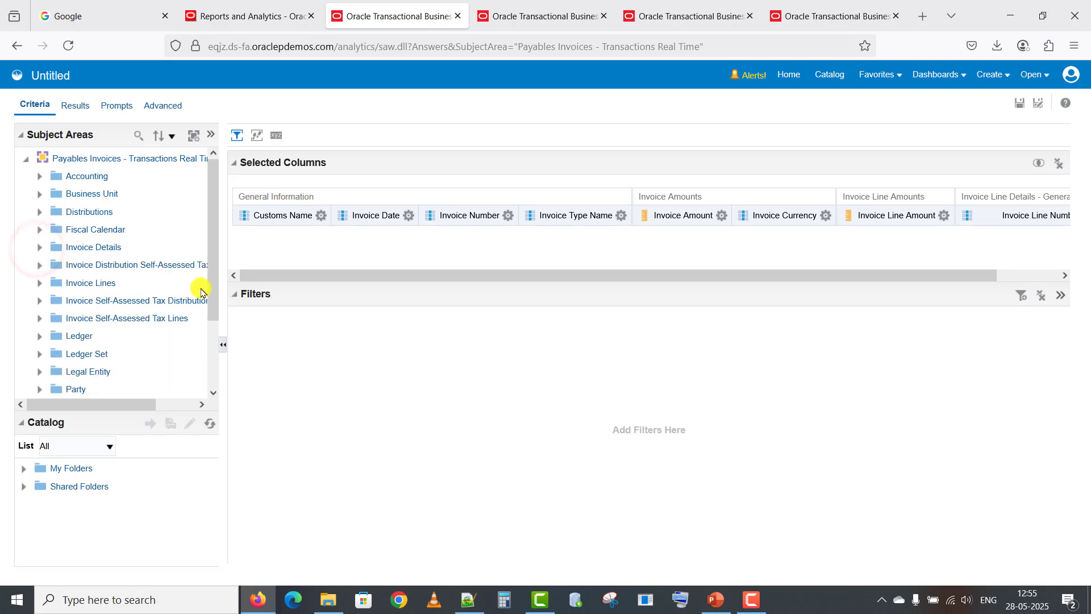
drag(214, 261, 213, 334)
click(40, 337)
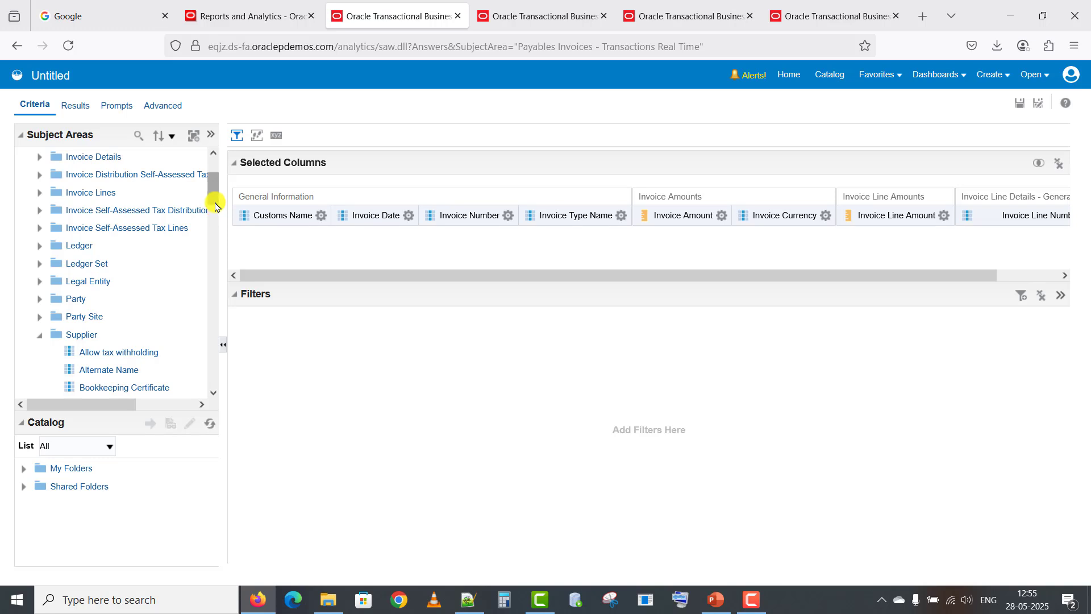
drag(214, 204, 220, 242)
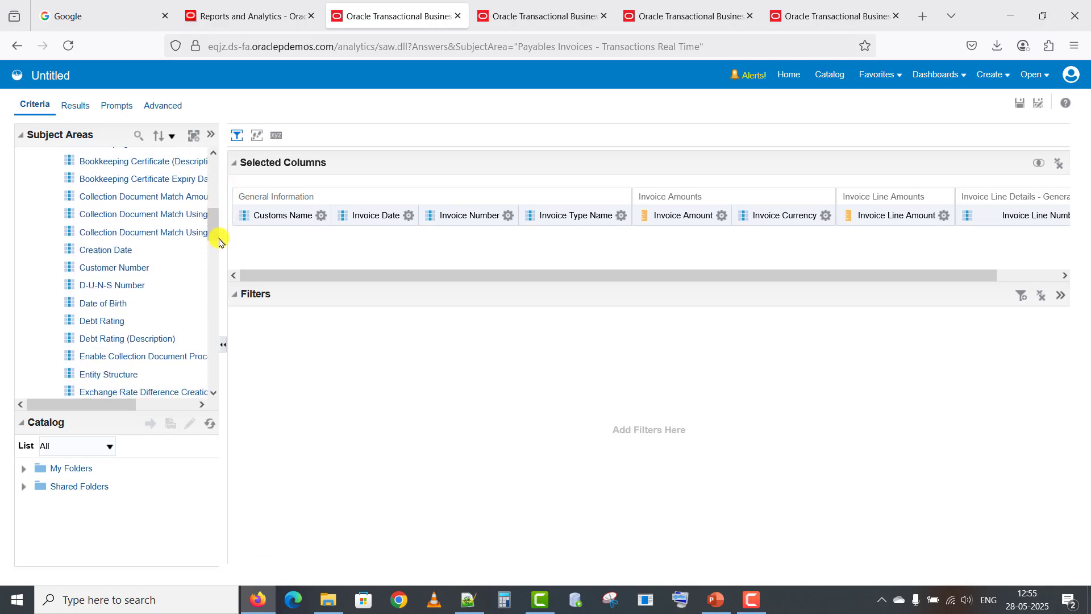
double_click(137, 270)
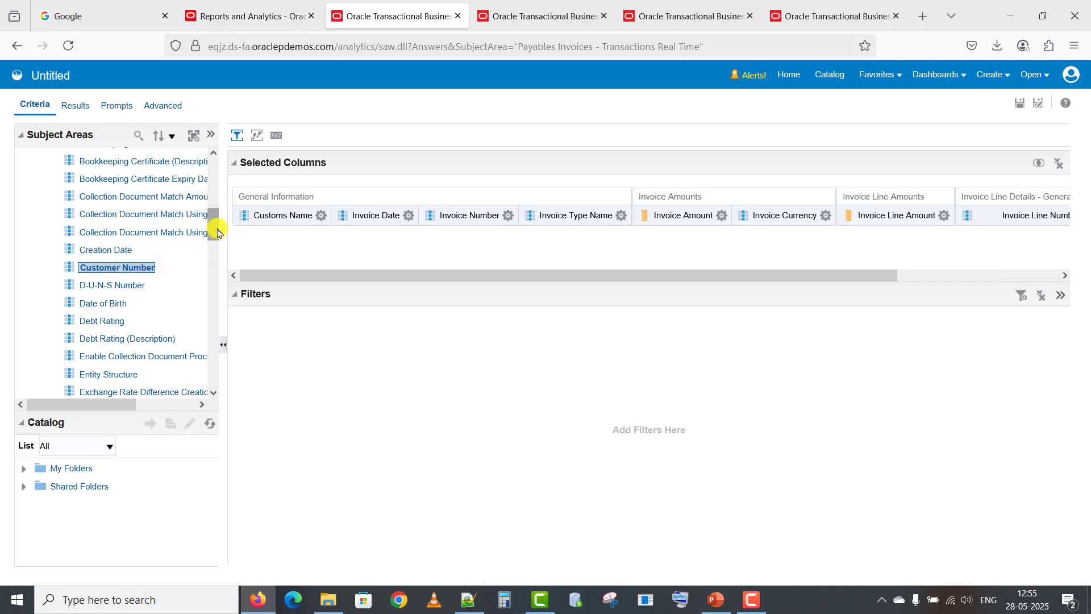
Step: Add the Supplier Number and Supplier columns from the Supplier folder to the selected columns
drag(216, 232, 213, 334)
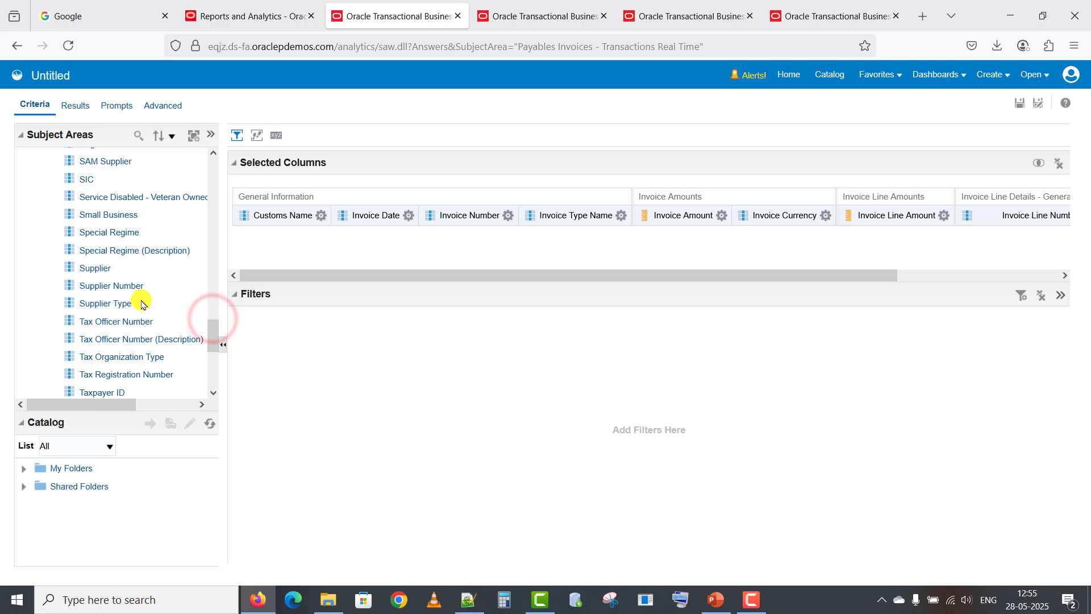
click(114, 290)
double_click(114, 290)
scroll(212, 364, down, 3)
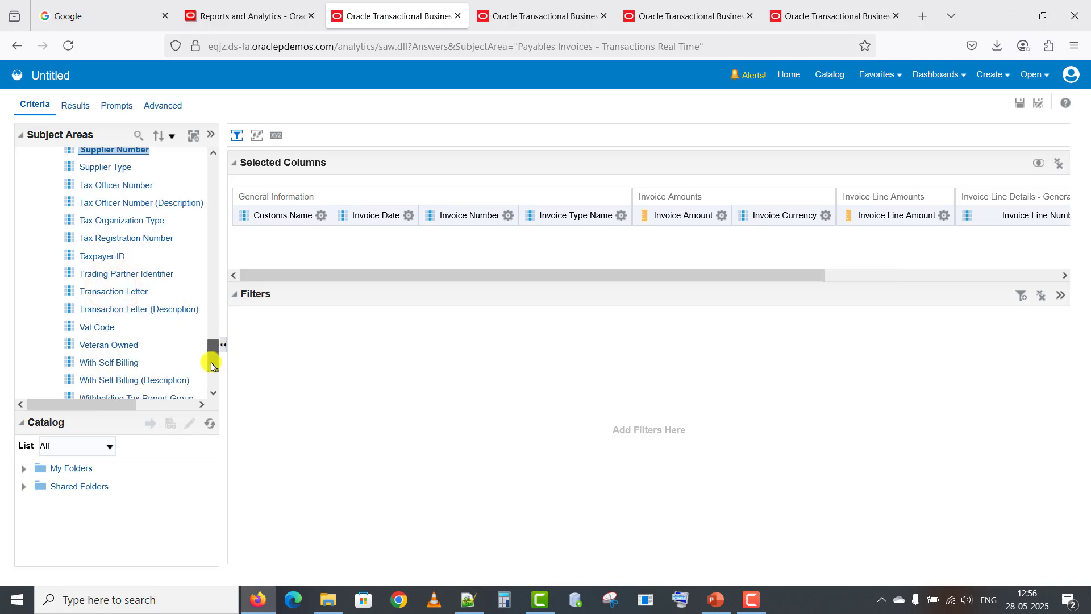
scroll(213, 358, up, 2)
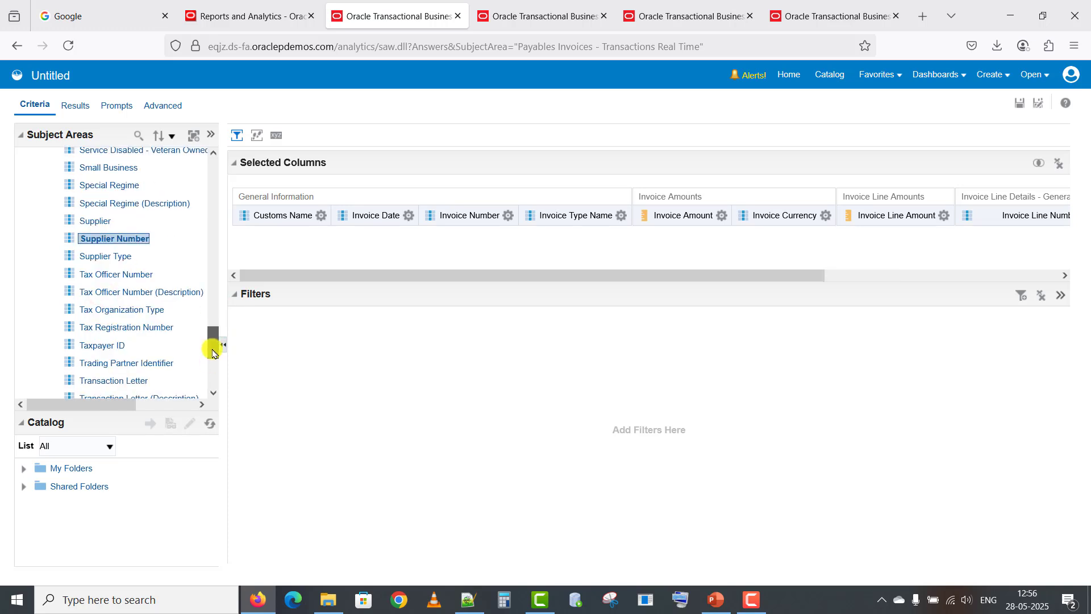
double_click(100, 221)
drag(215, 330, 214, 199)
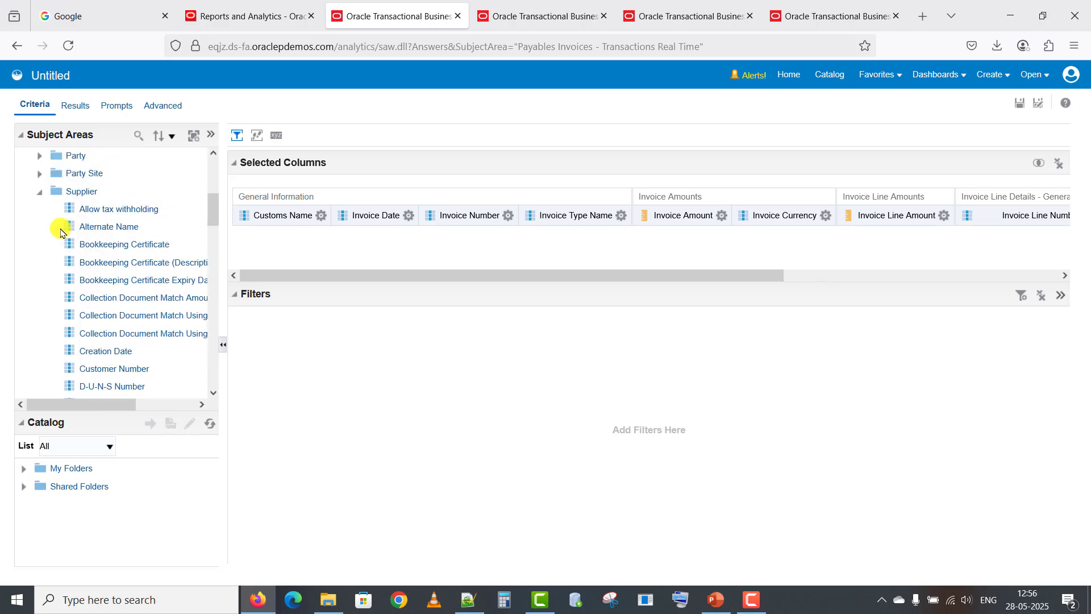
Step: Collapse the Supplier folder and add the Site column from the Supplier Site folder to the selected columns
click(41, 194)
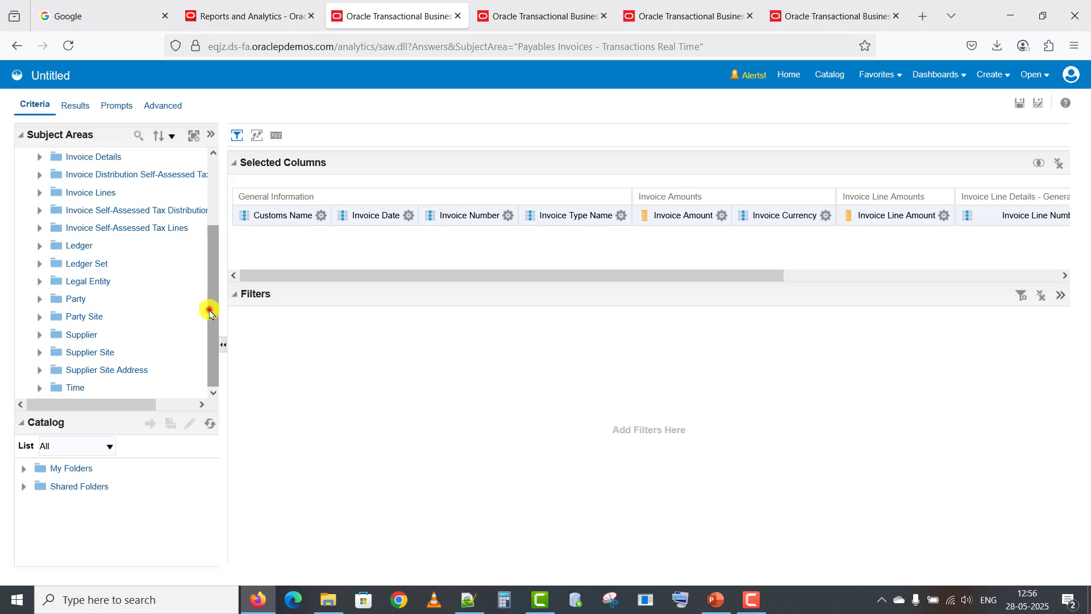
click(210, 312)
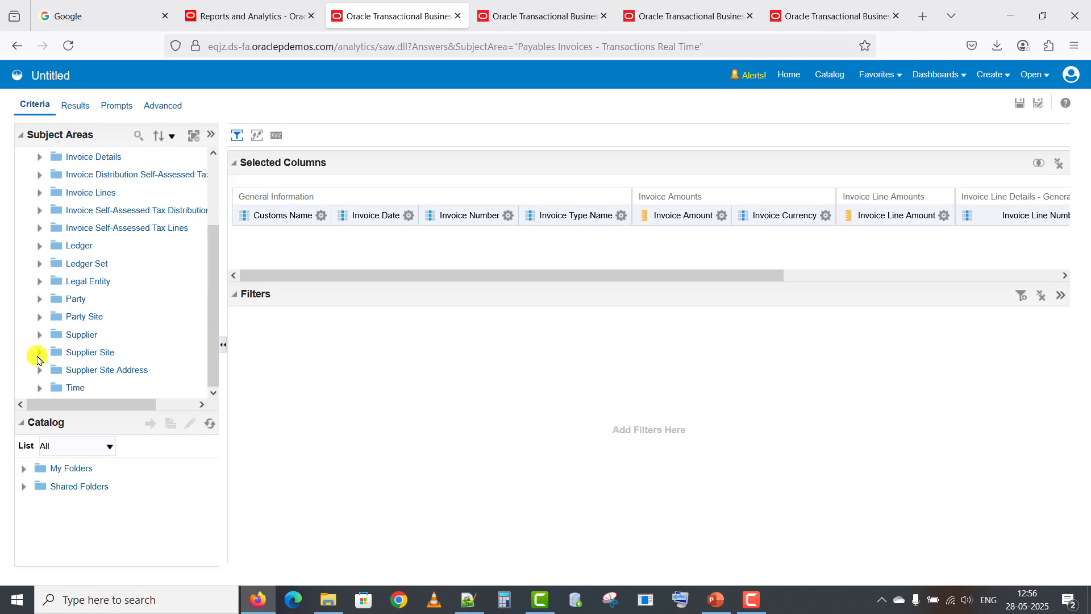
click(37, 356)
drag(215, 187, 220, 246)
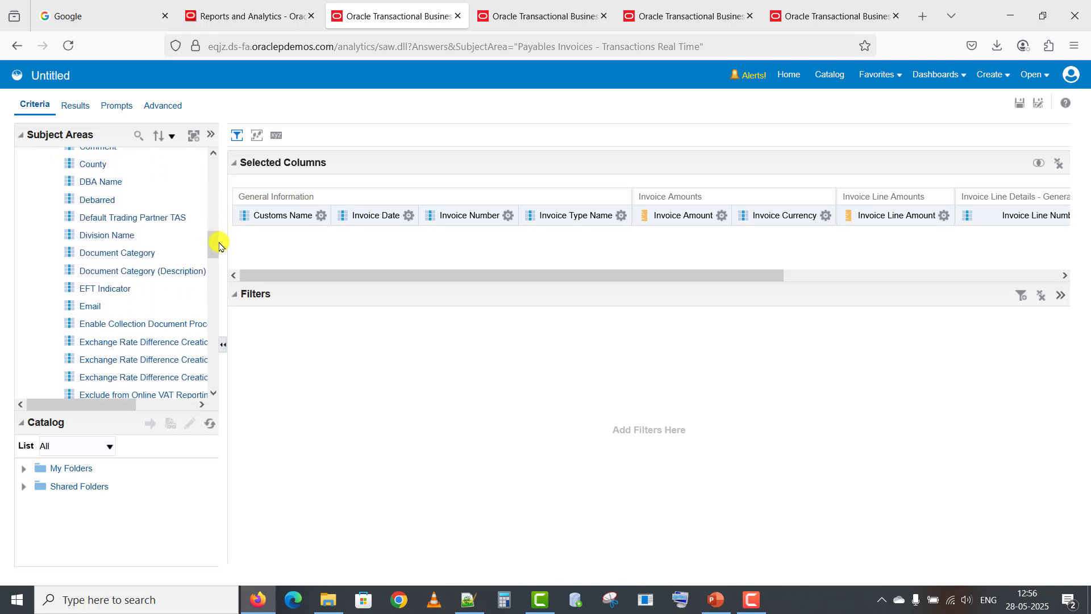
click(213, 239)
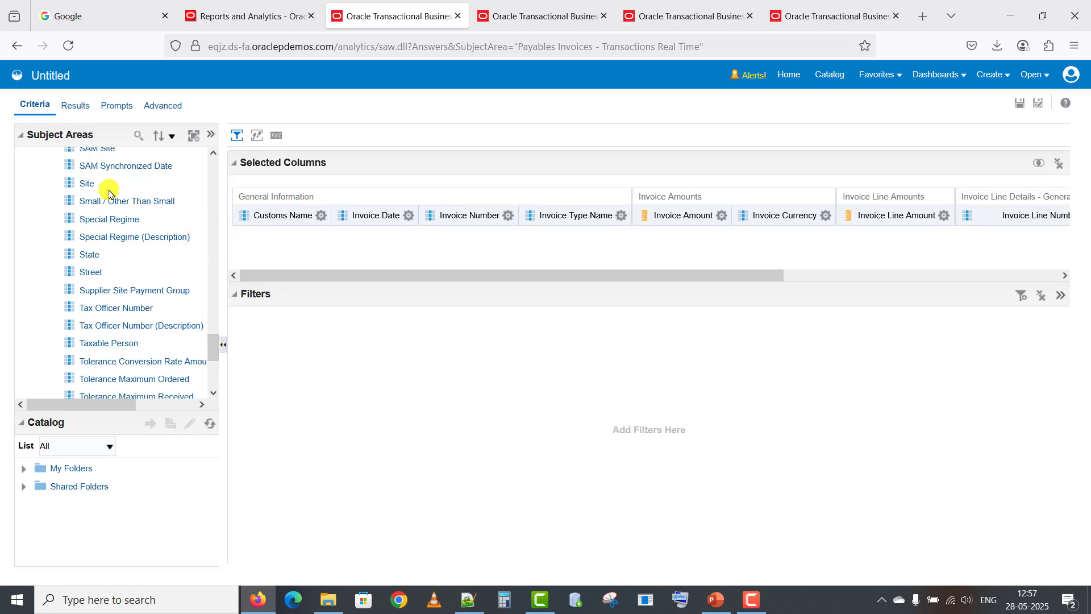
double_click(88, 183)
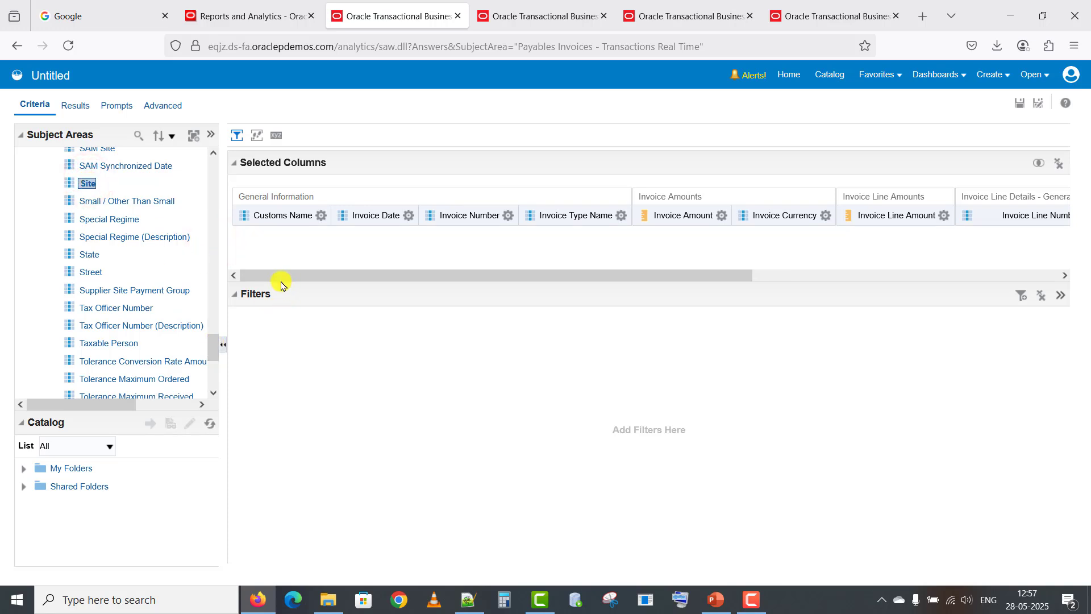
drag(281, 283, 140, 248)
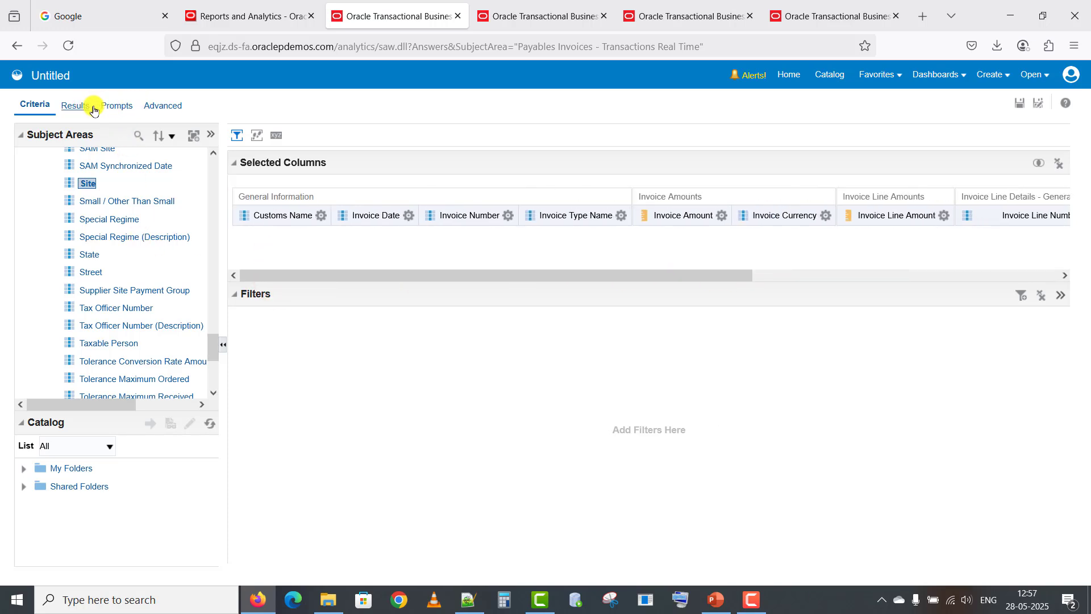
Step: Display the analysis results and set the table's data viewing to Content paging
click(75, 107)
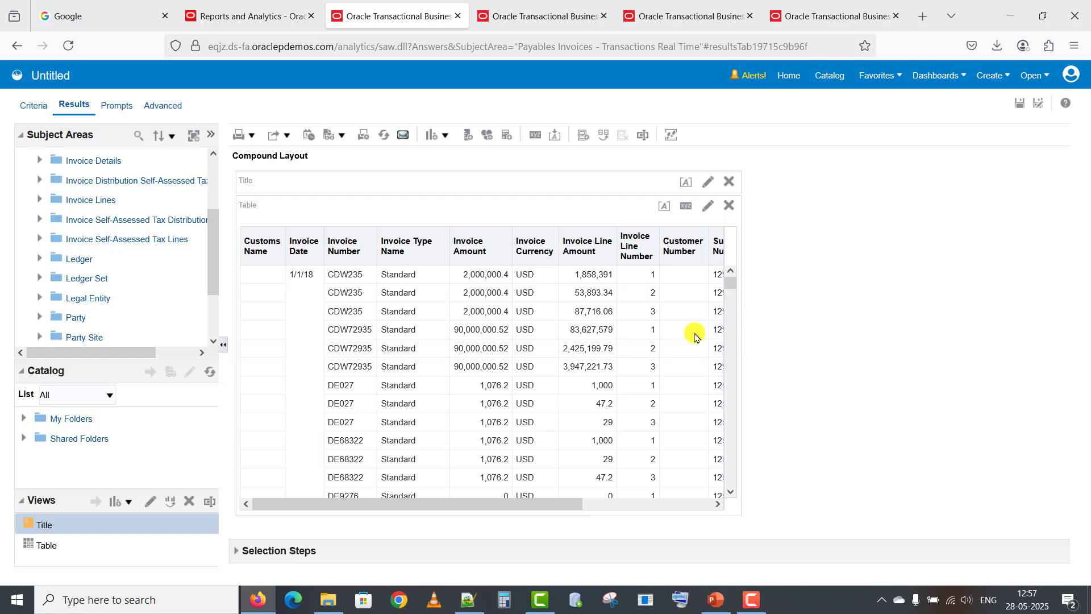
drag(522, 504, 463, 493)
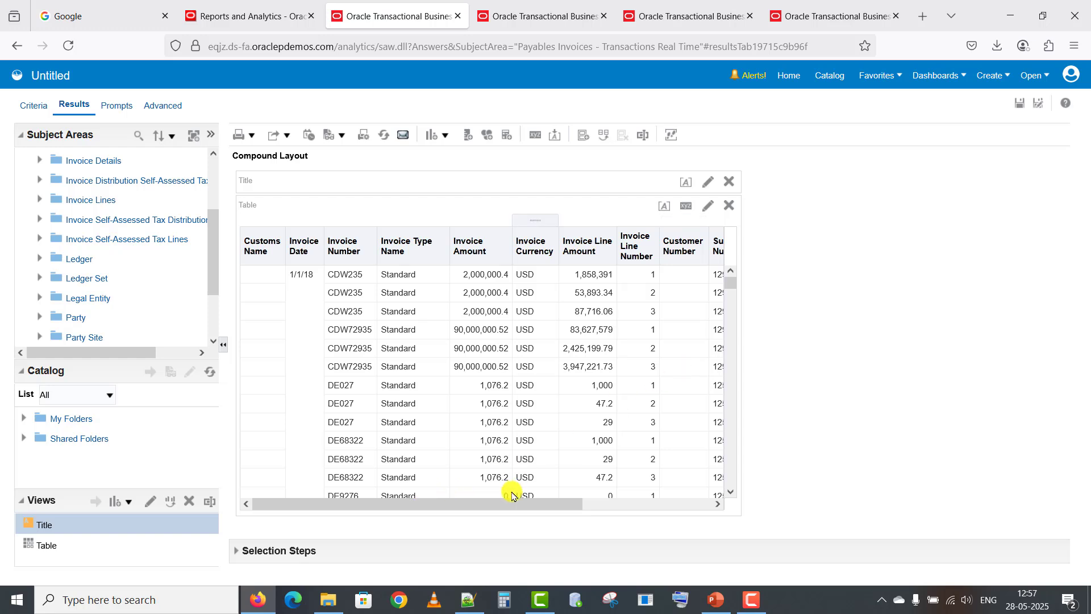
drag(500, 503, 304, 527)
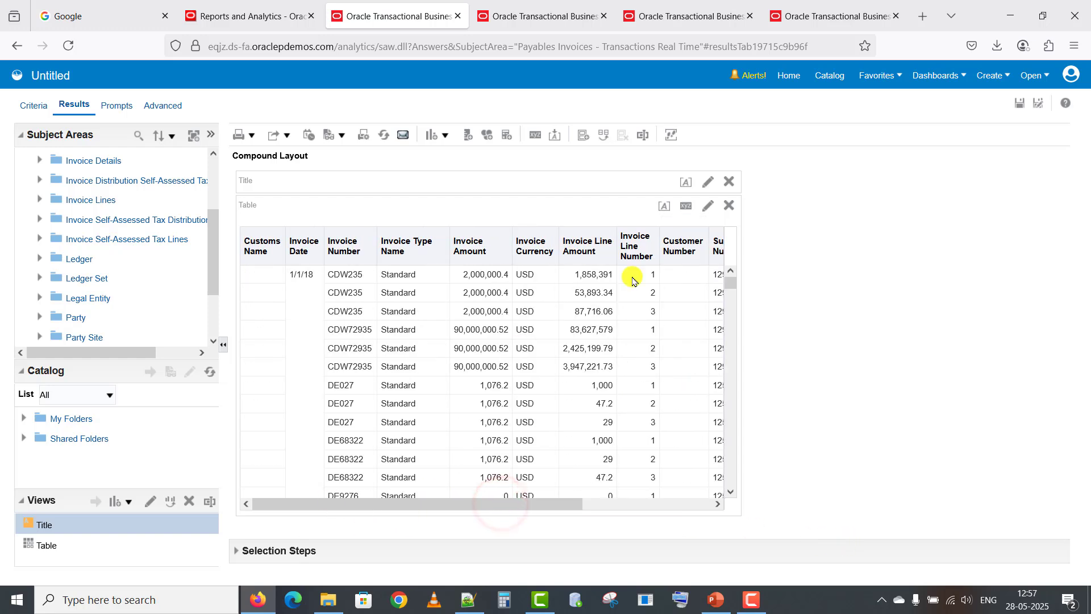
click(687, 208)
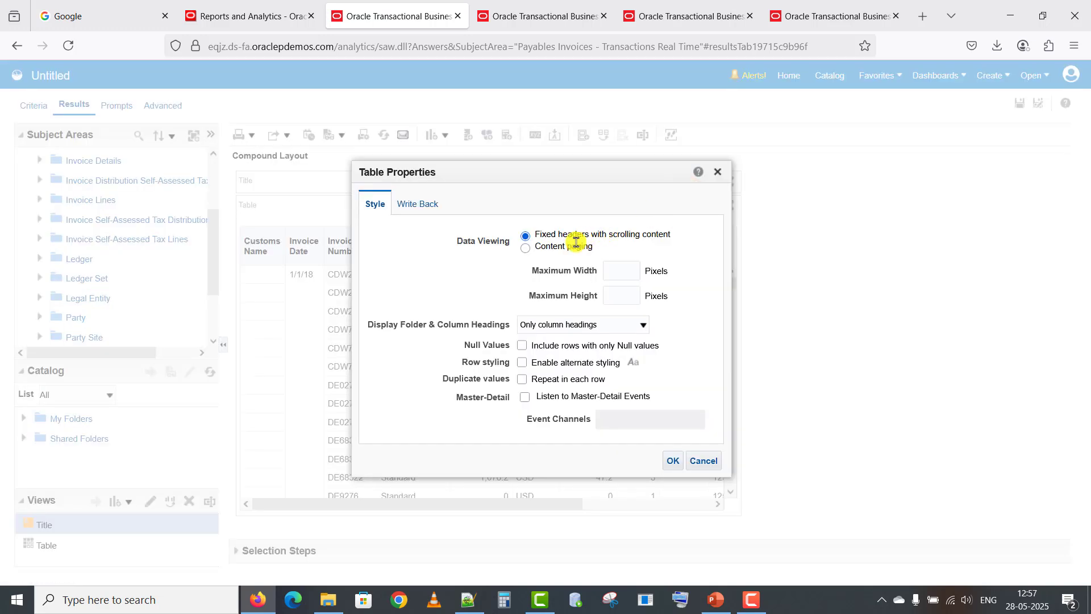
click(526, 250)
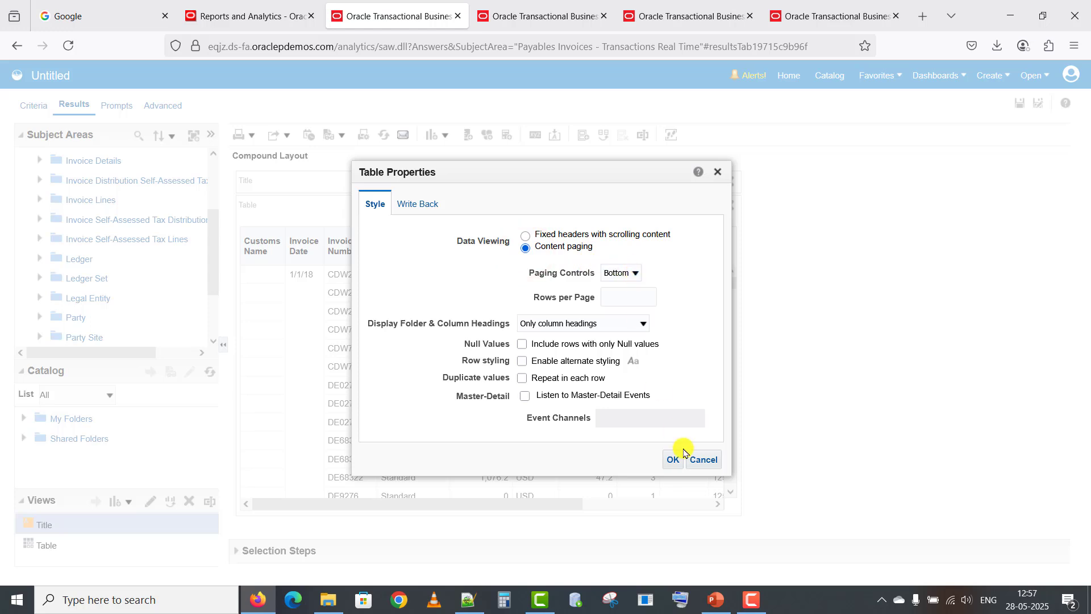
click(673, 461)
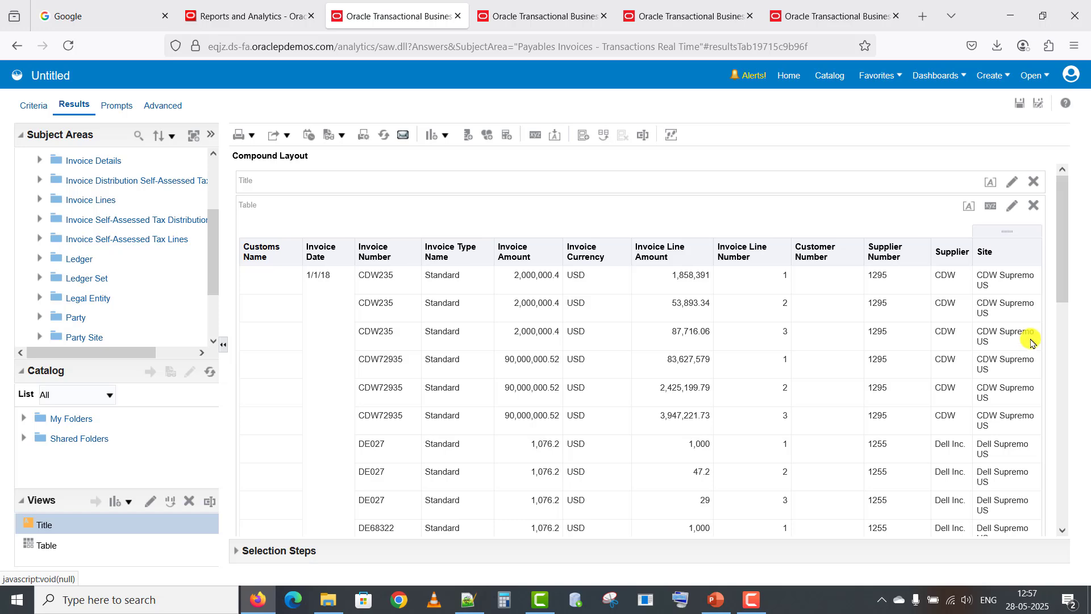
Step: Exclude the Customs Name column from the results table
drag(1062, 285, 1080, 175)
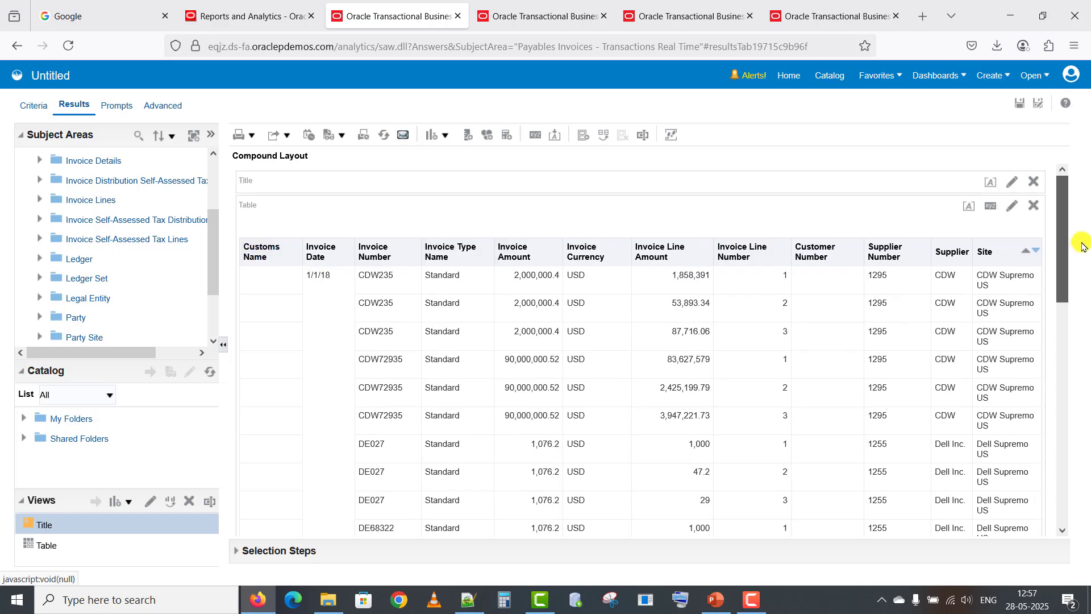
right_click(263, 259)
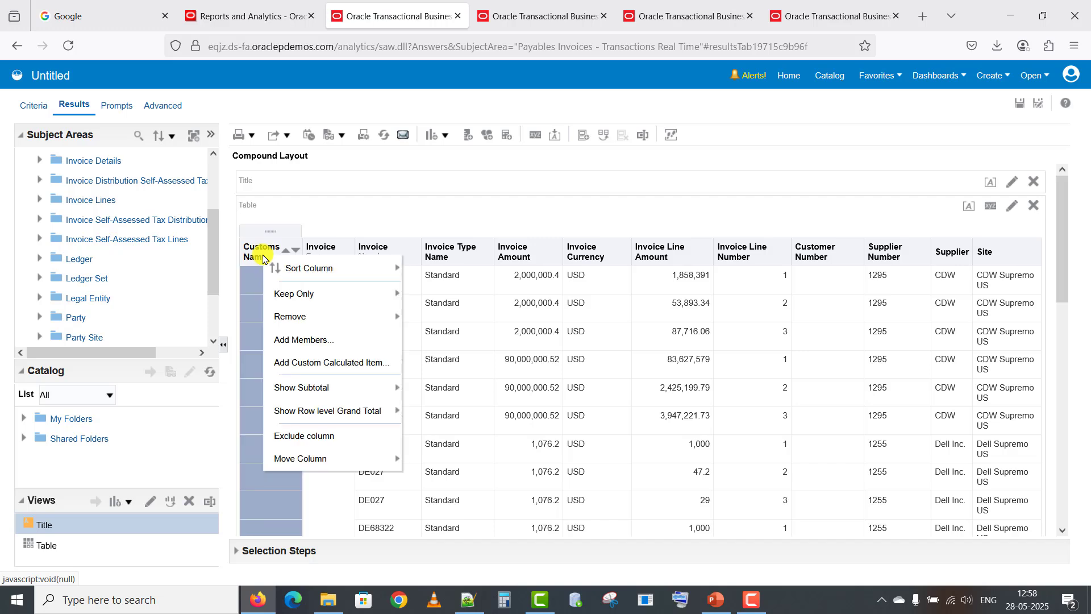
click(317, 436)
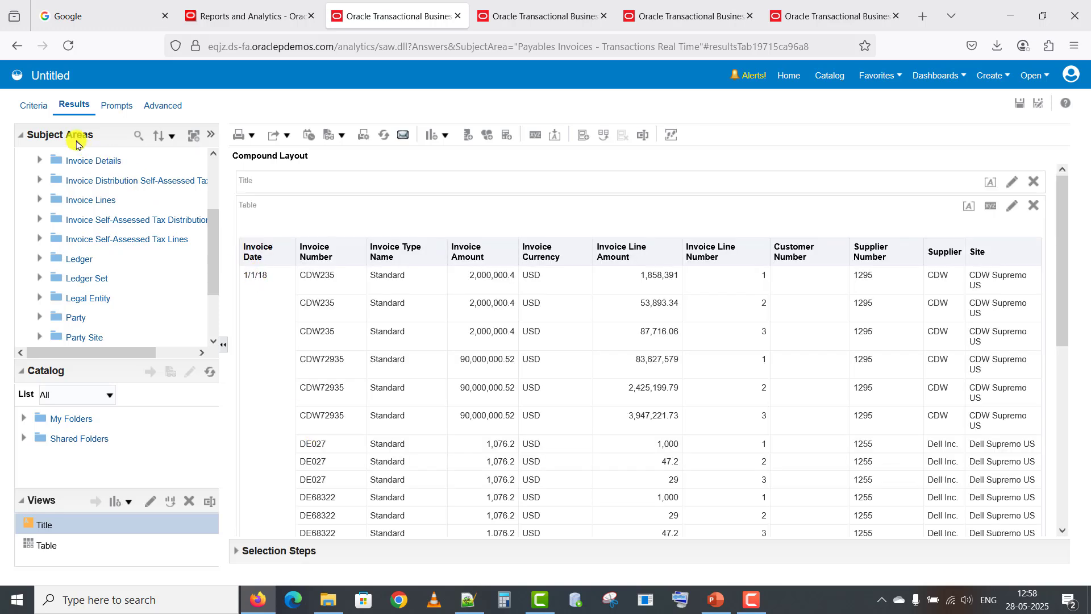
Step: Look at the Customs Name column's options in the criteria and at the option to include that column again in the results table
click(35, 105)
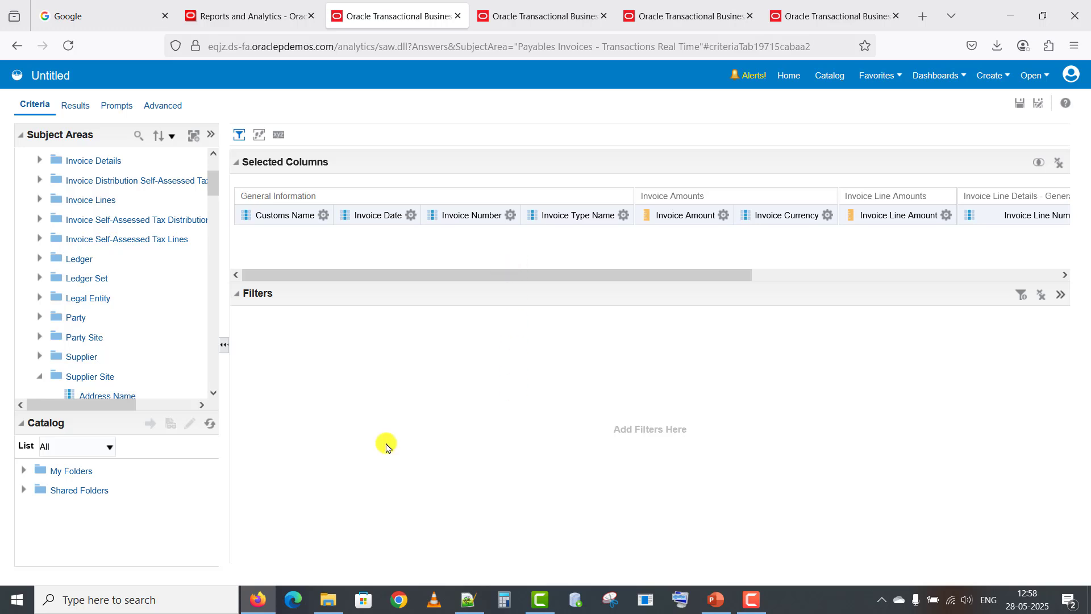
click(324, 215)
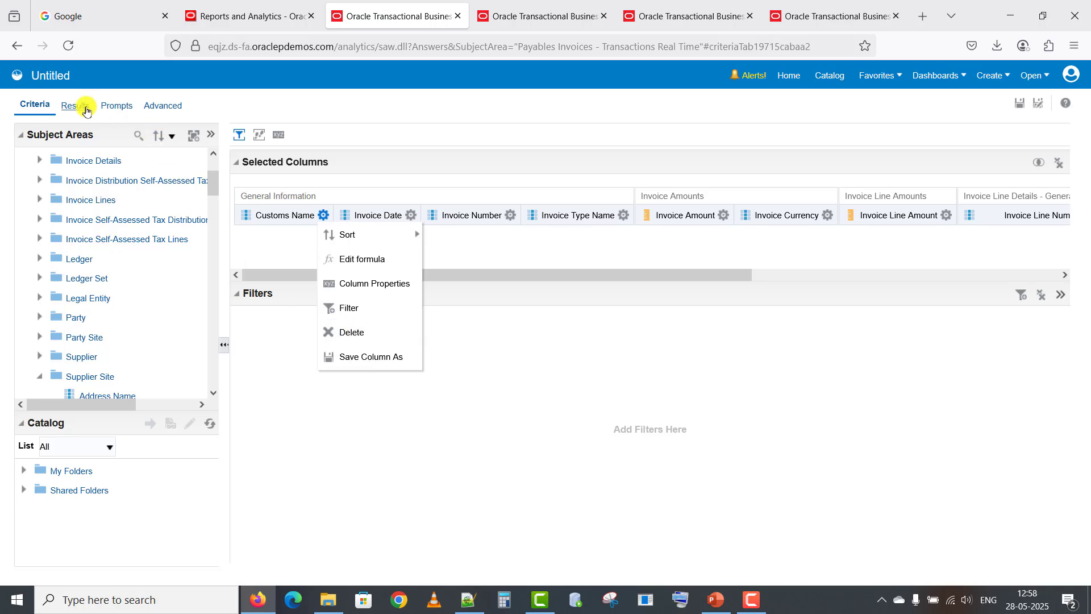
click(75, 107)
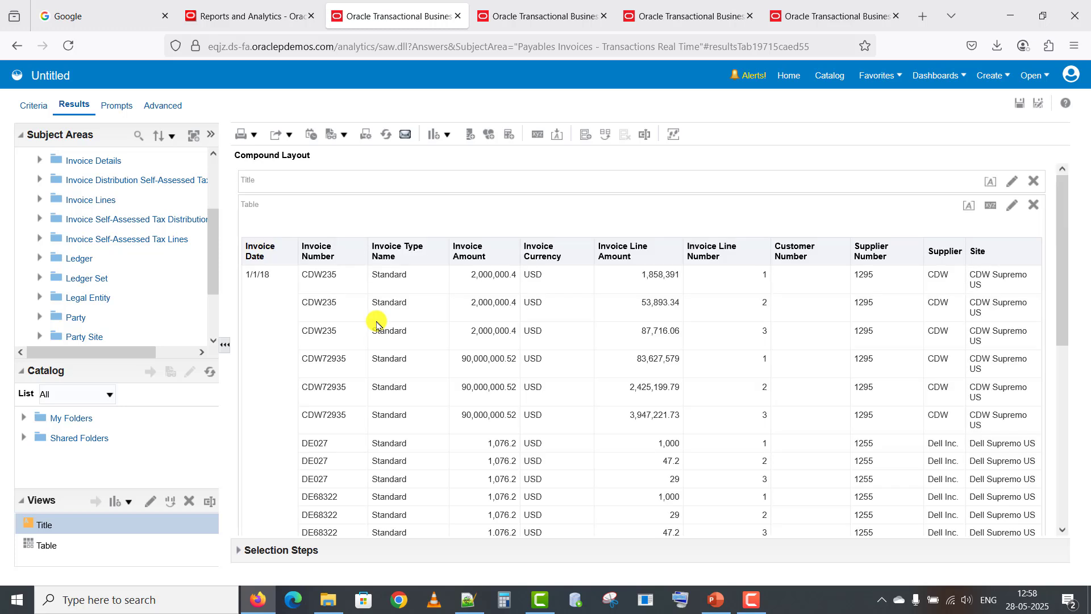
right_click(255, 255)
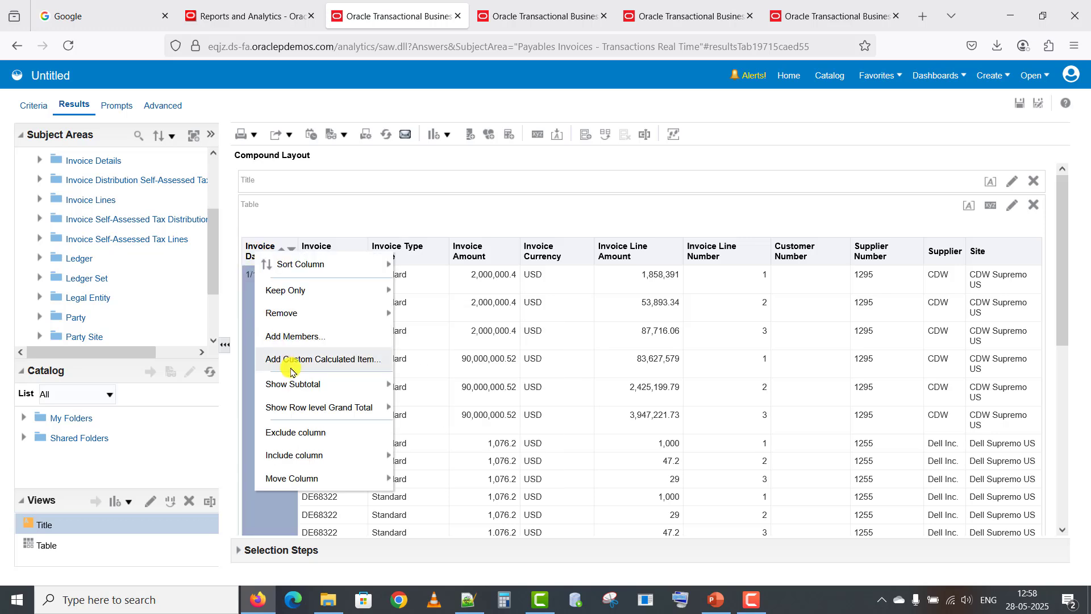
mouse_move(308, 453)
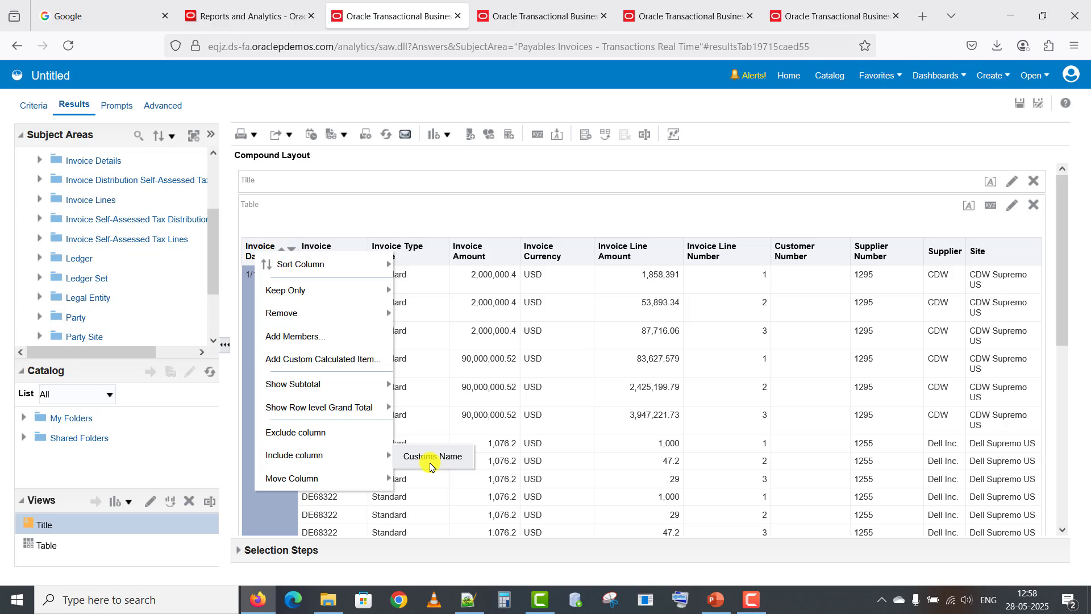
Step: Delete the Customer Number column from the analysis criteria and display the results again
click(826, 261)
right_click(810, 258)
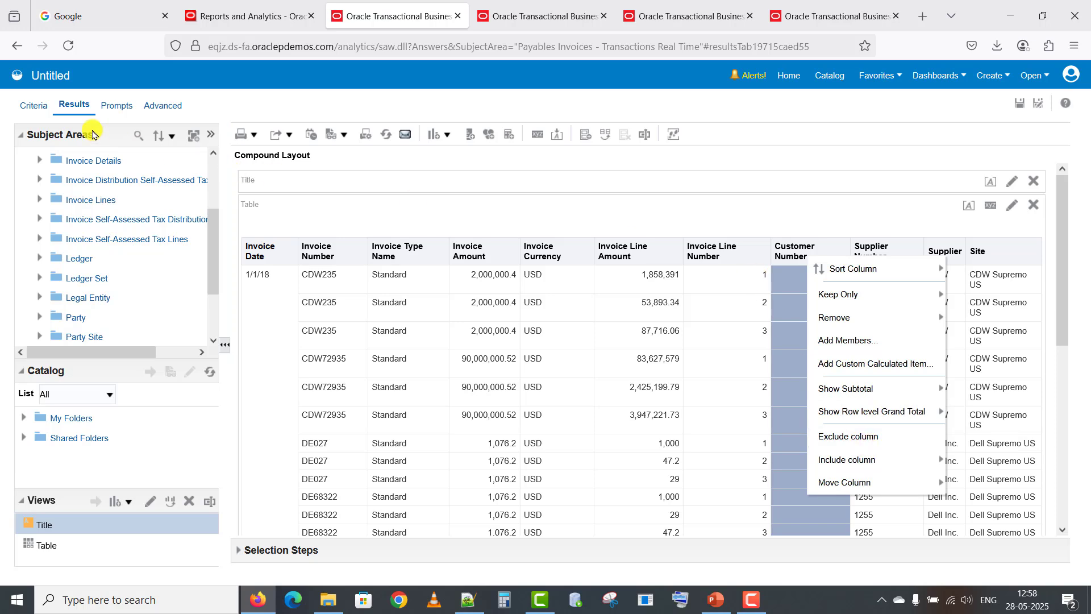
click(42, 104)
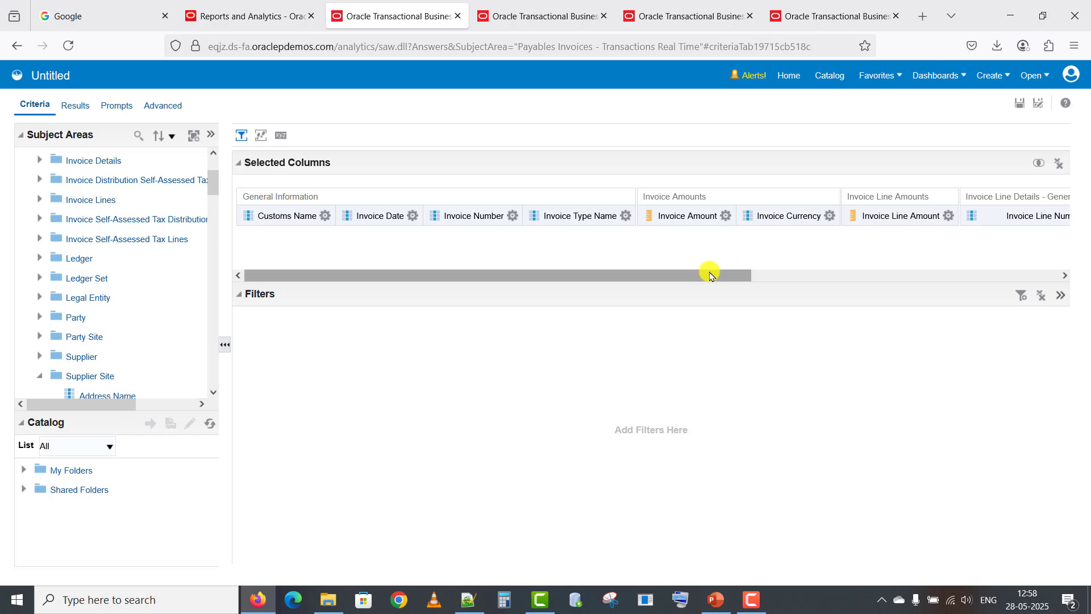
drag(699, 278, 1032, 271)
click(822, 217)
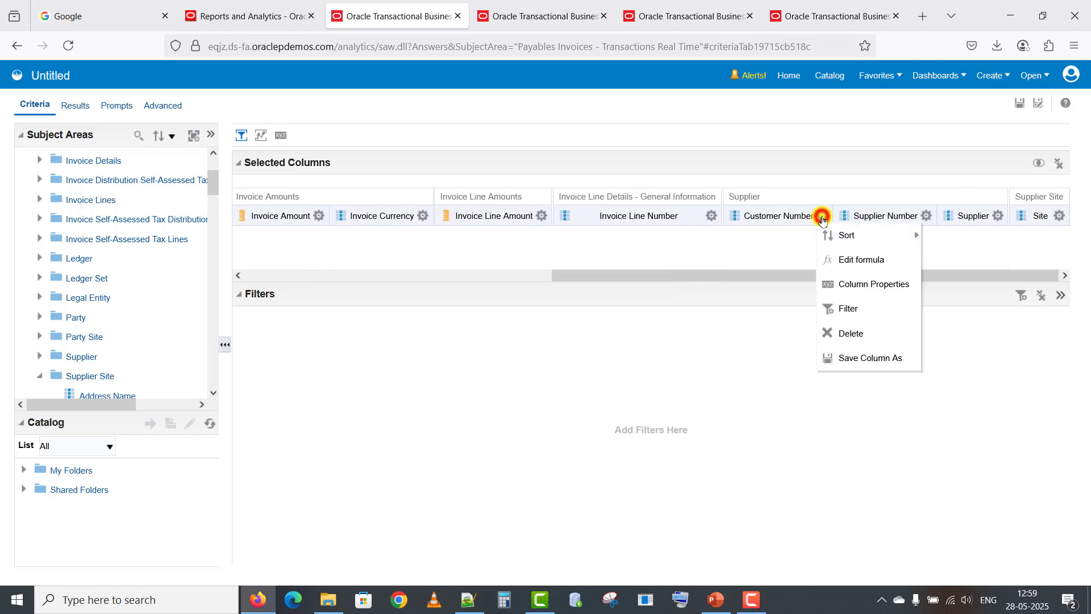
click(854, 334)
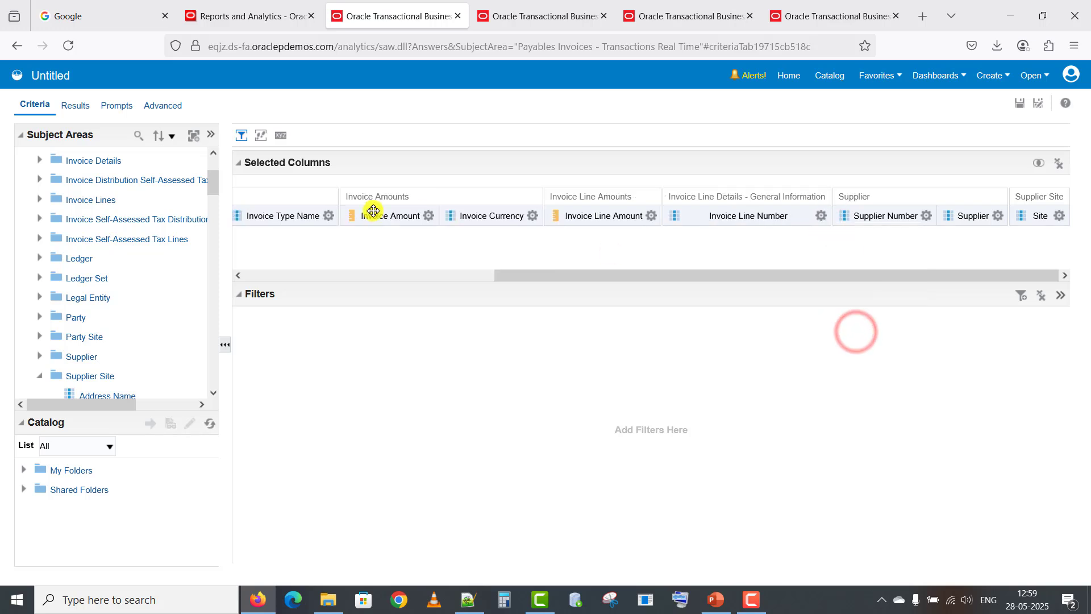
click(73, 106)
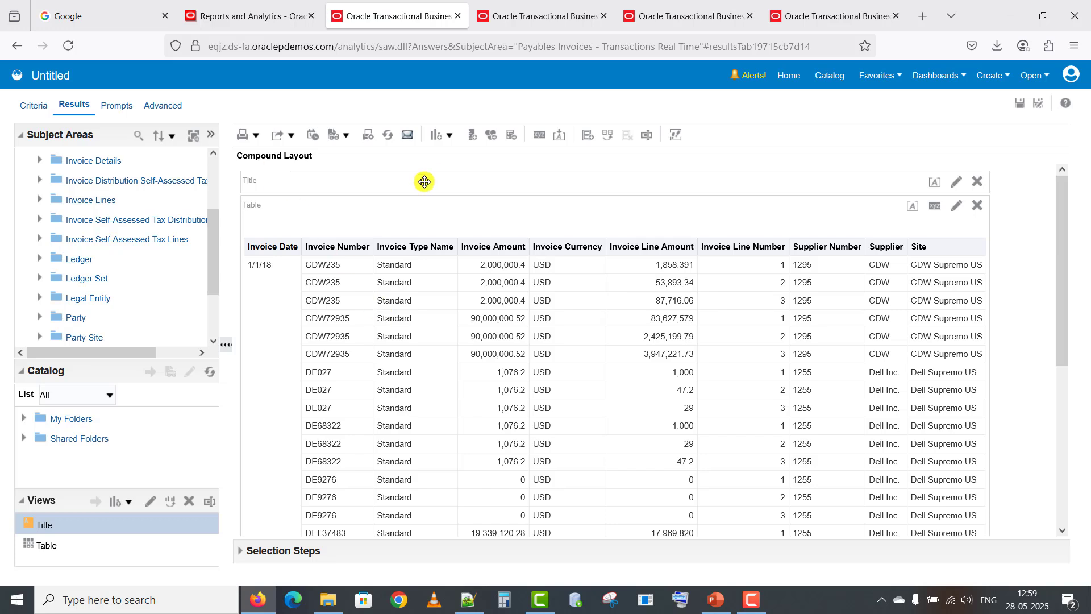
Step: Open the list of styles for previewing the results as they would look on a dashboard
click(347, 137)
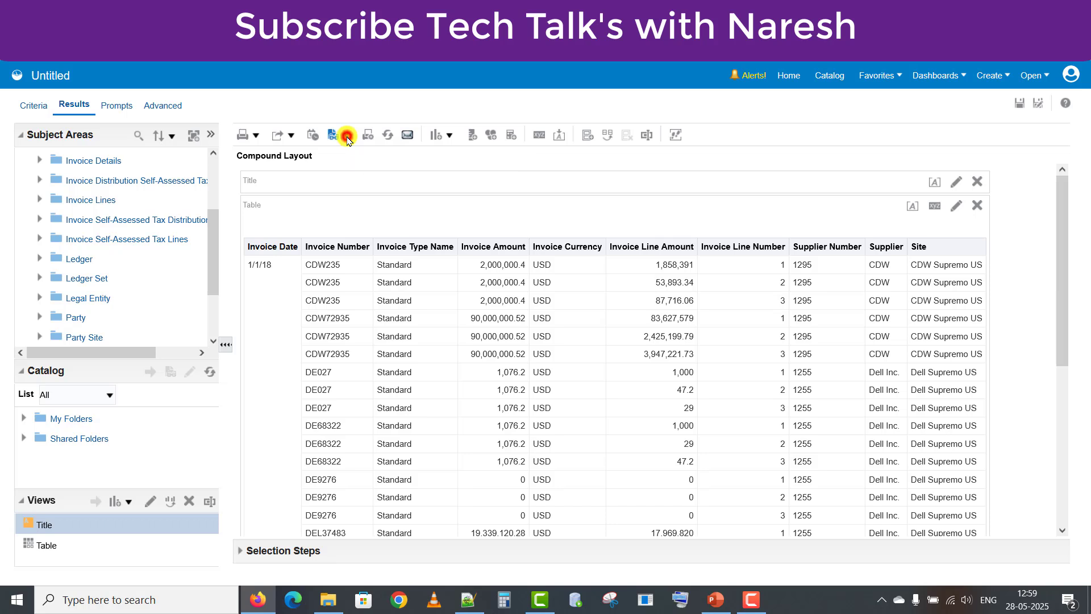
click(498, 194)
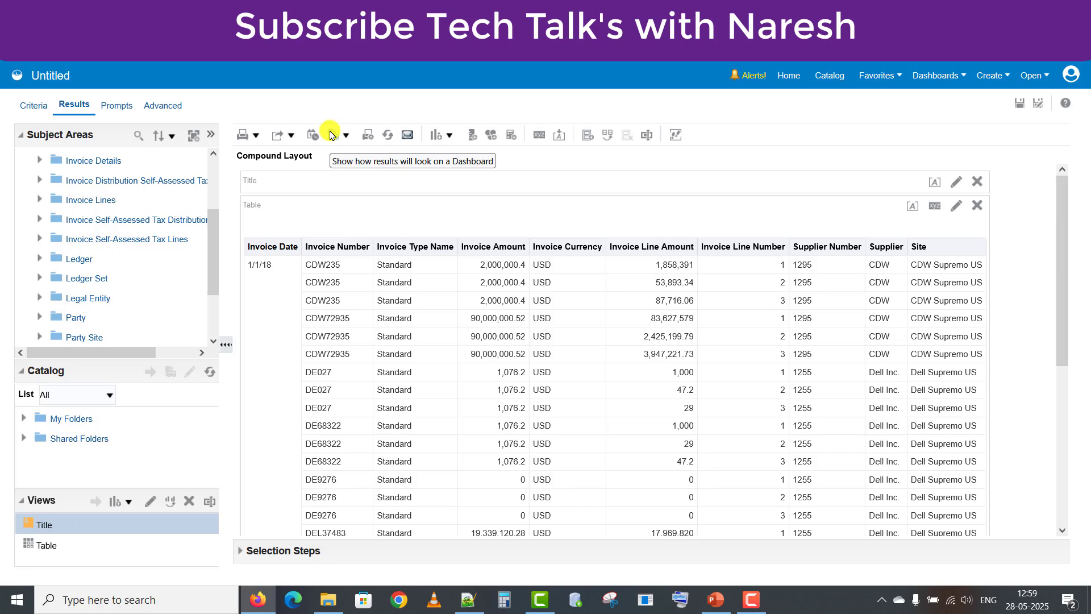
click(346, 138)
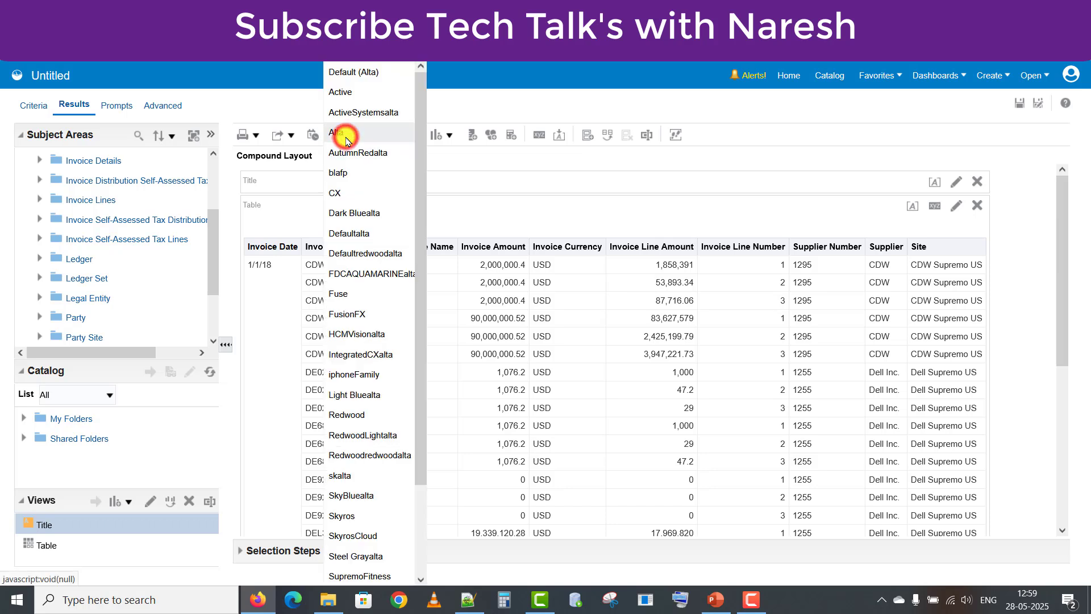